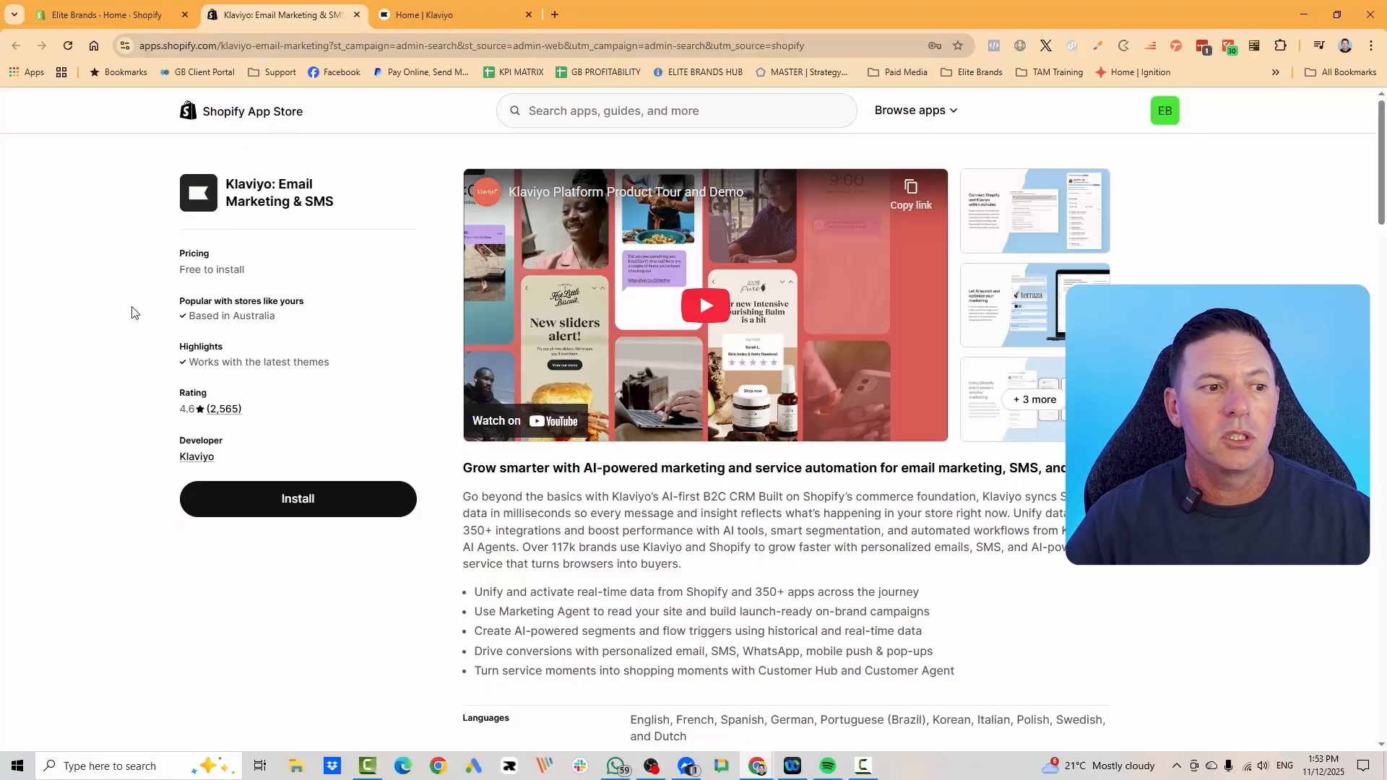
Start installing the Klaviyo: Email Marketing & SMS app and review the personal data and store data access it requests.
left_click(292, 505)
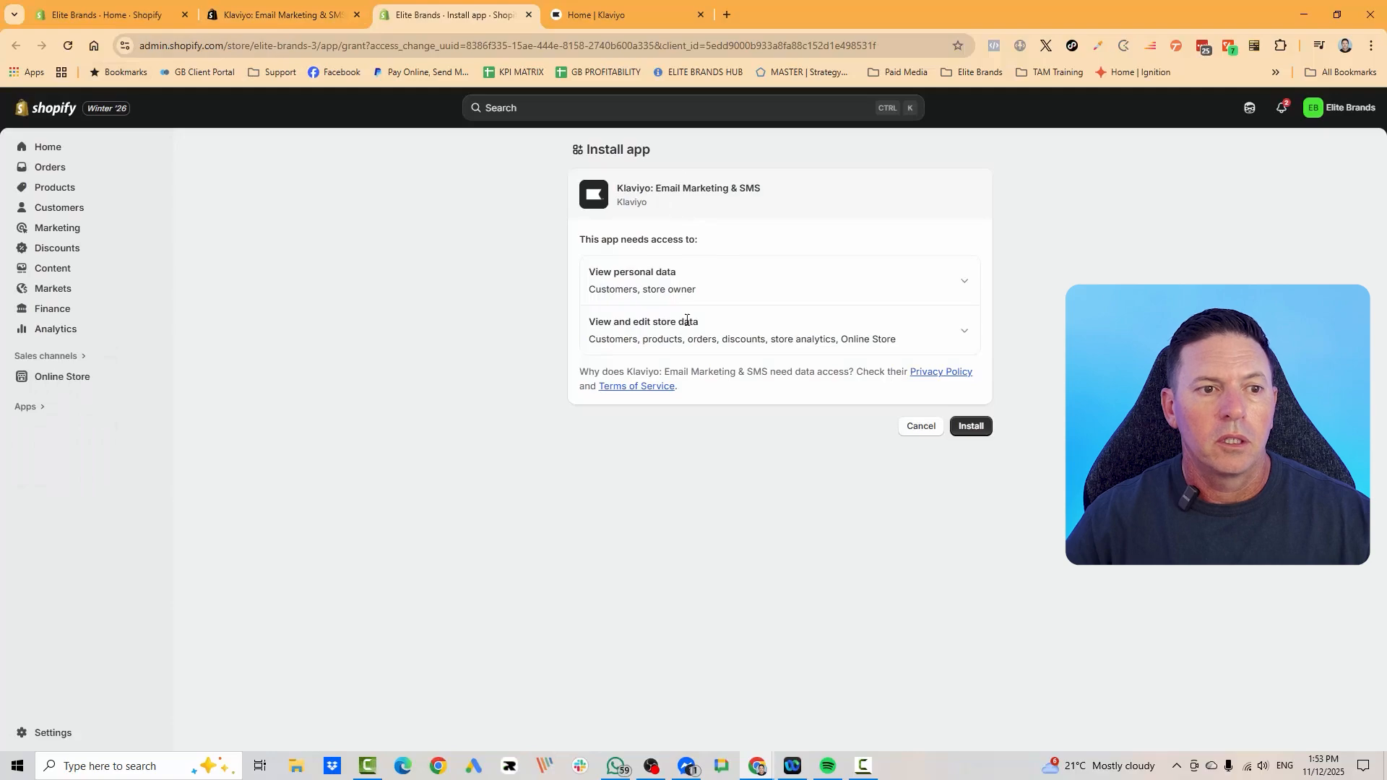
left_click(968, 281)
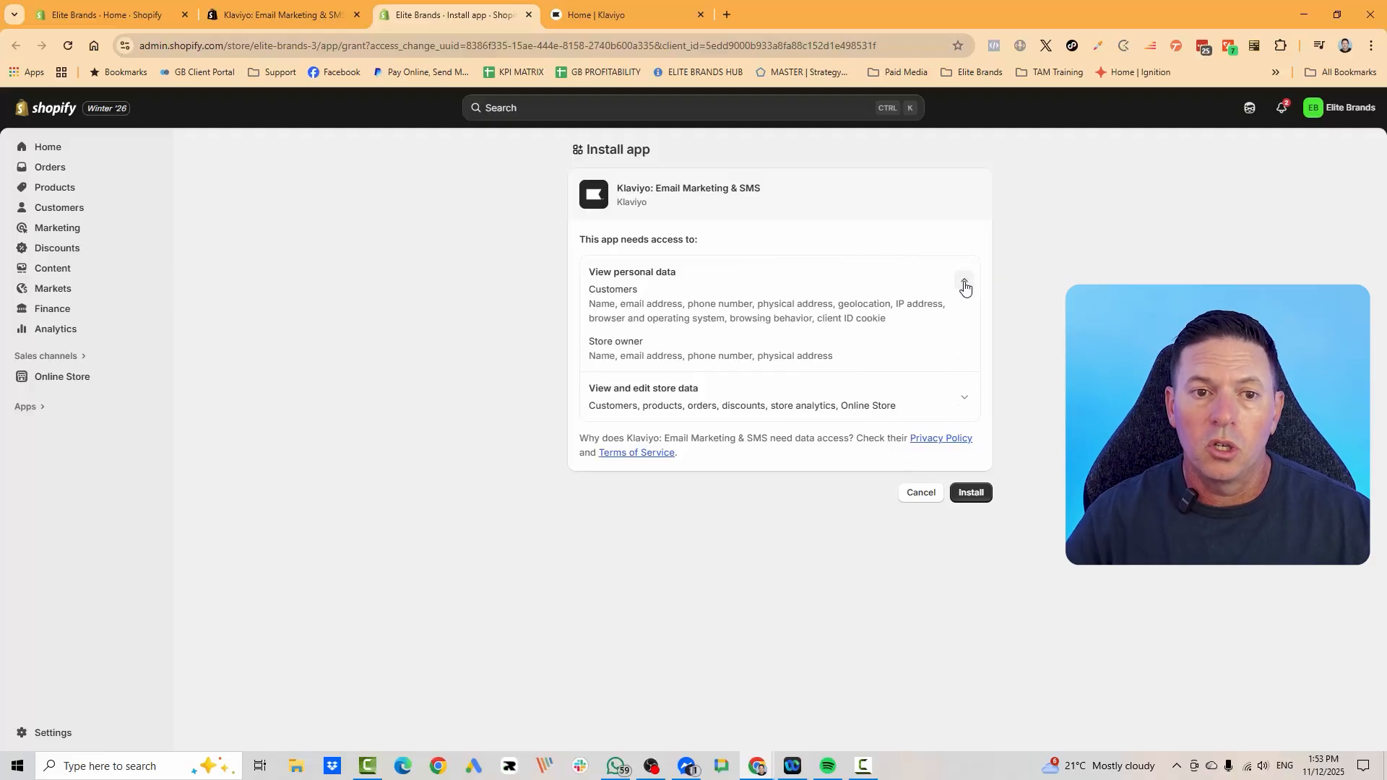
left_click(964, 284)
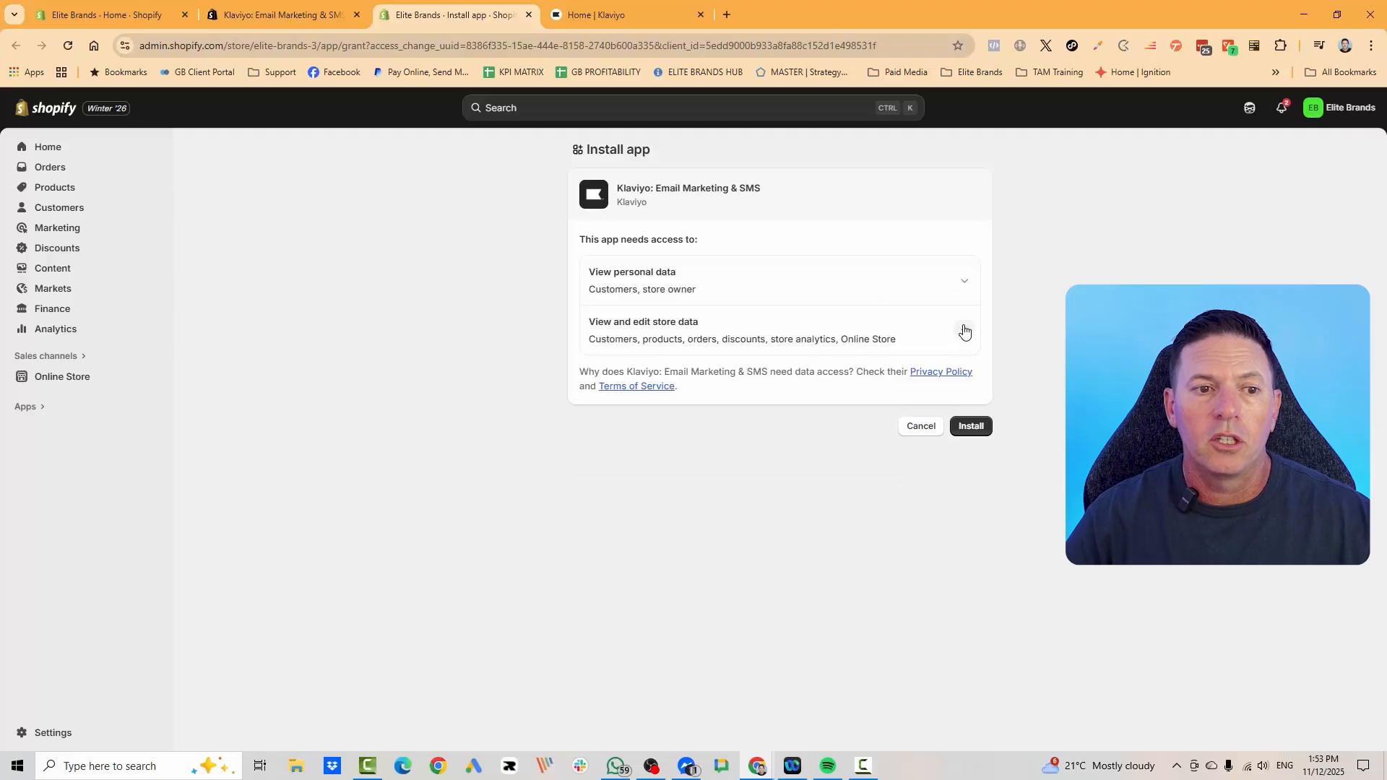
left_click(961, 329)
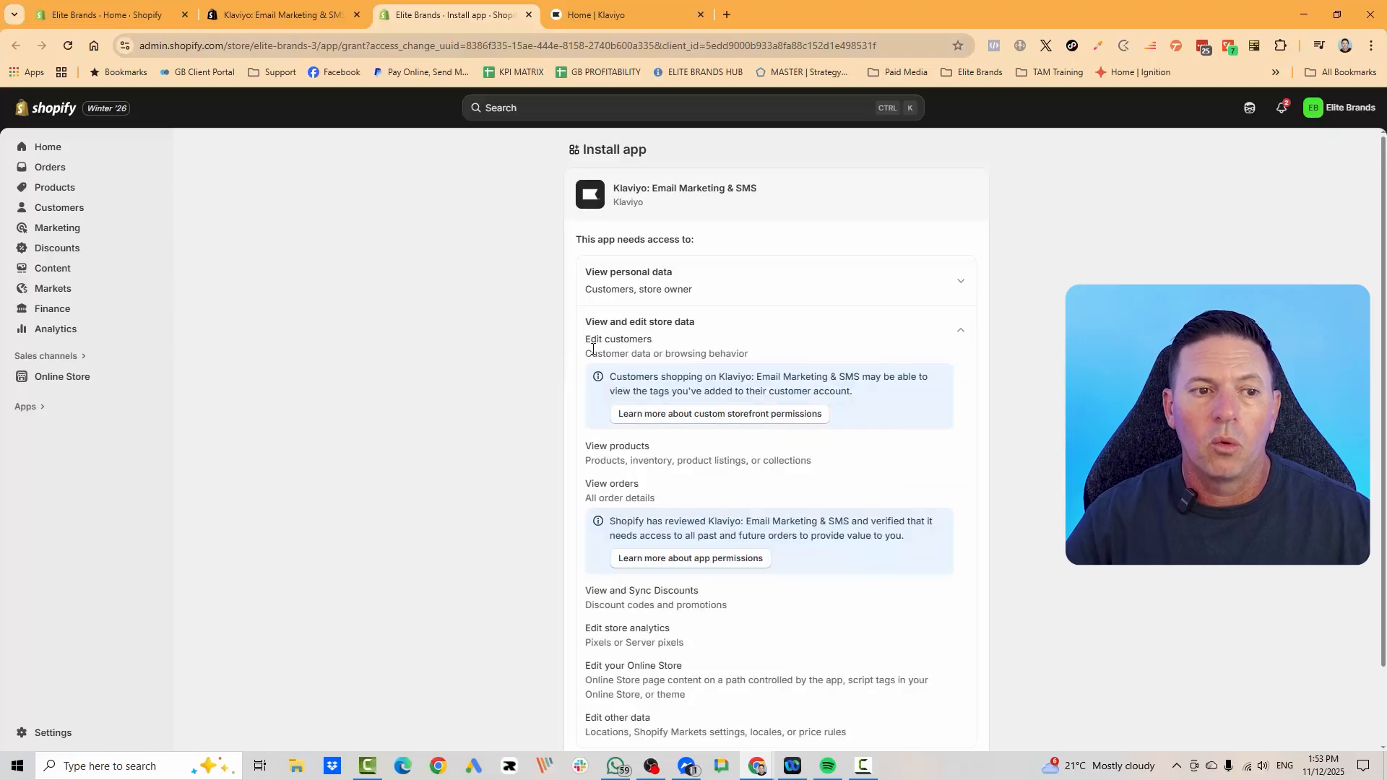
scroll(773, 492, "down", 2)
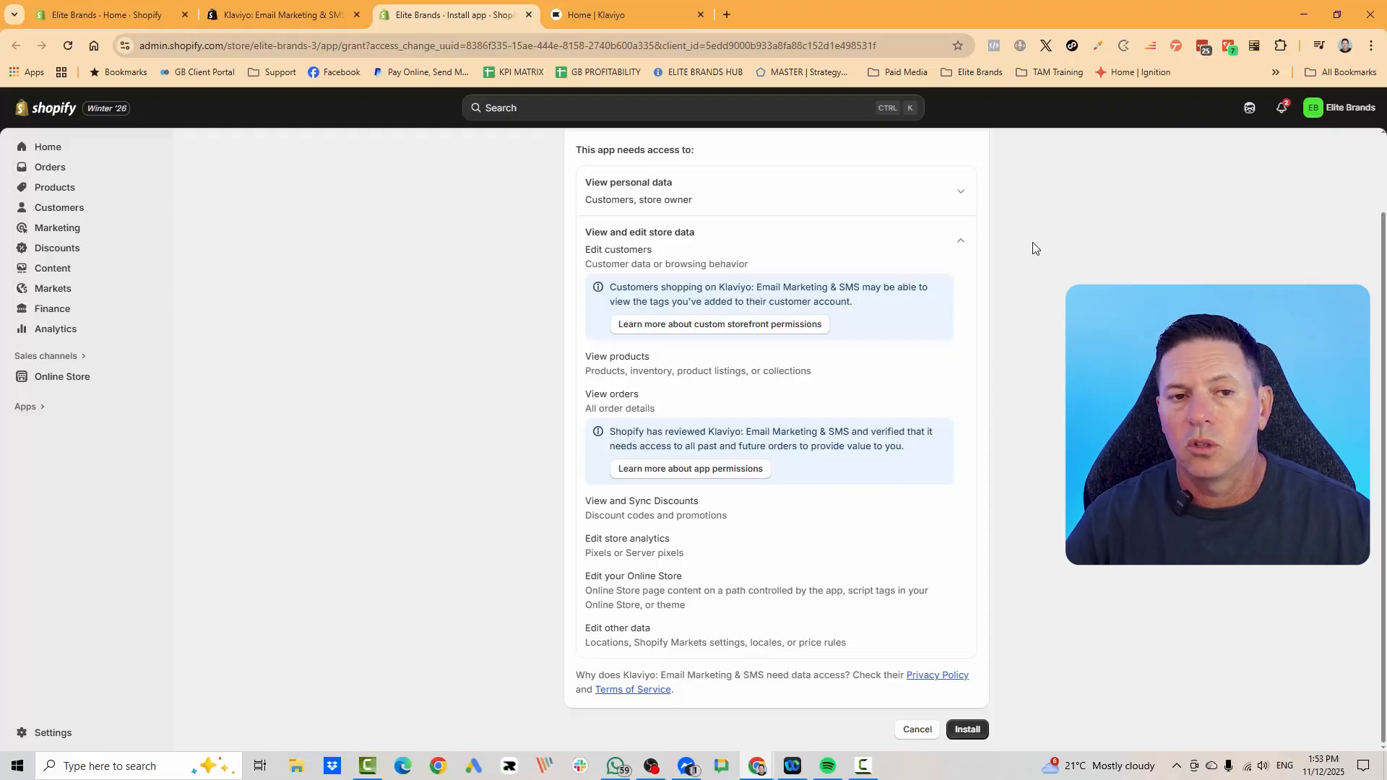
left_click(961, 243)
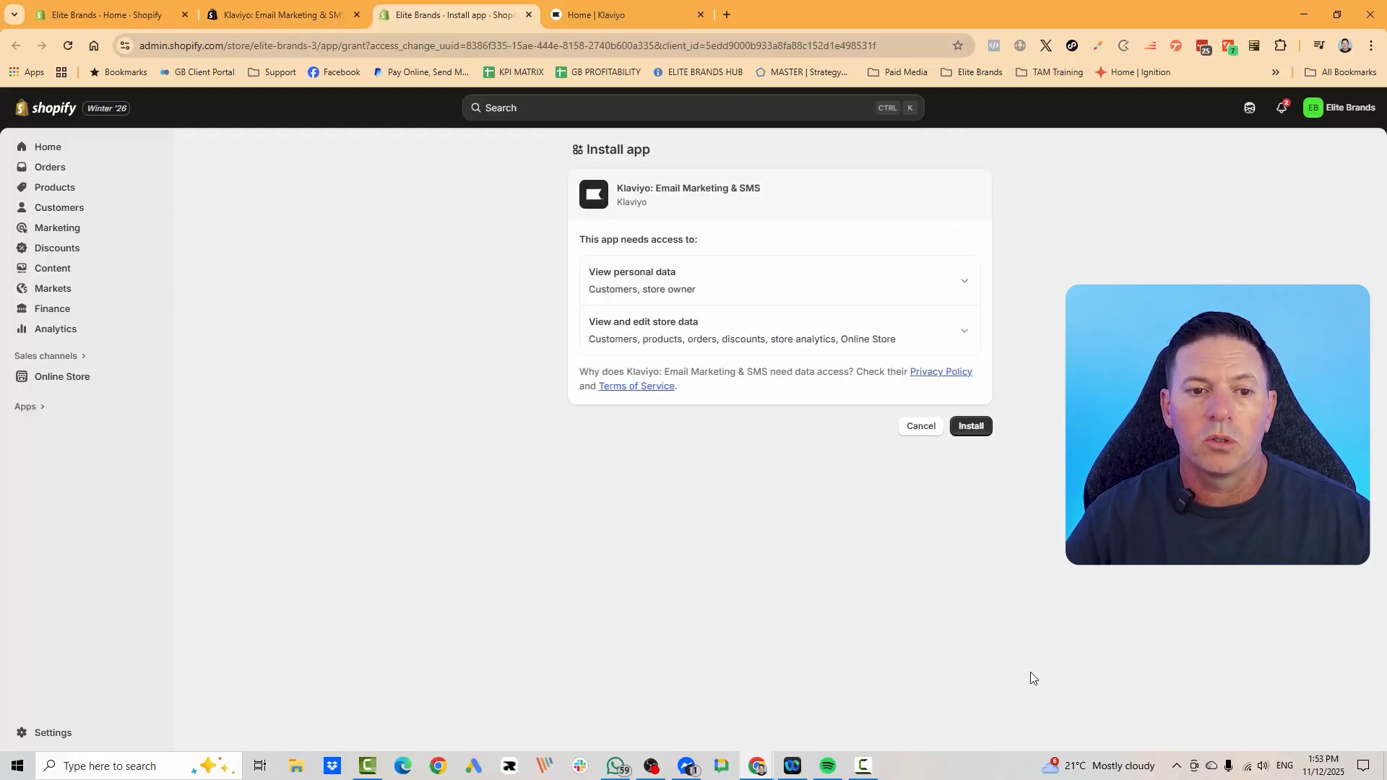
Approve the app installation and confirm integrating the Elite Brands Klaviyo account with Shopify.
left_click(971, 427)
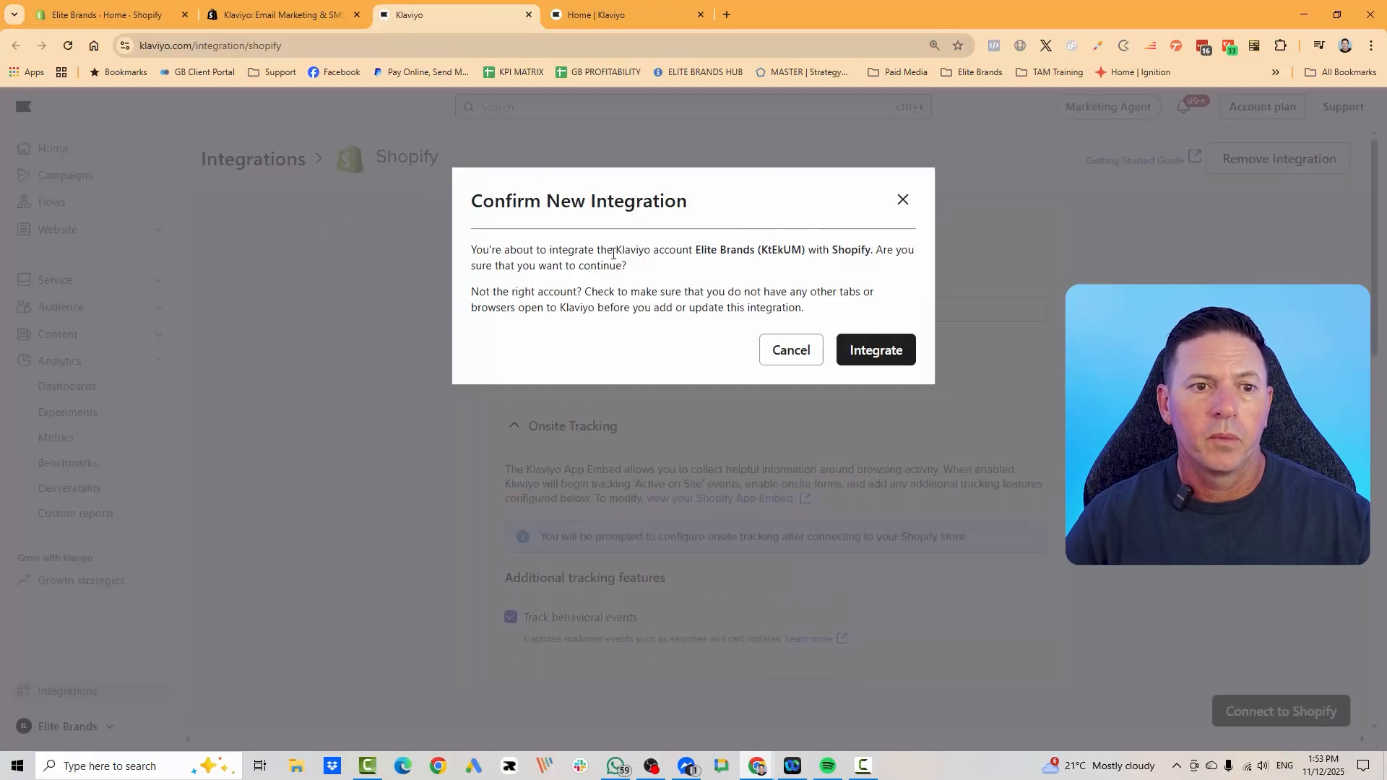
left_click_drag(697, 250, 756, 247)
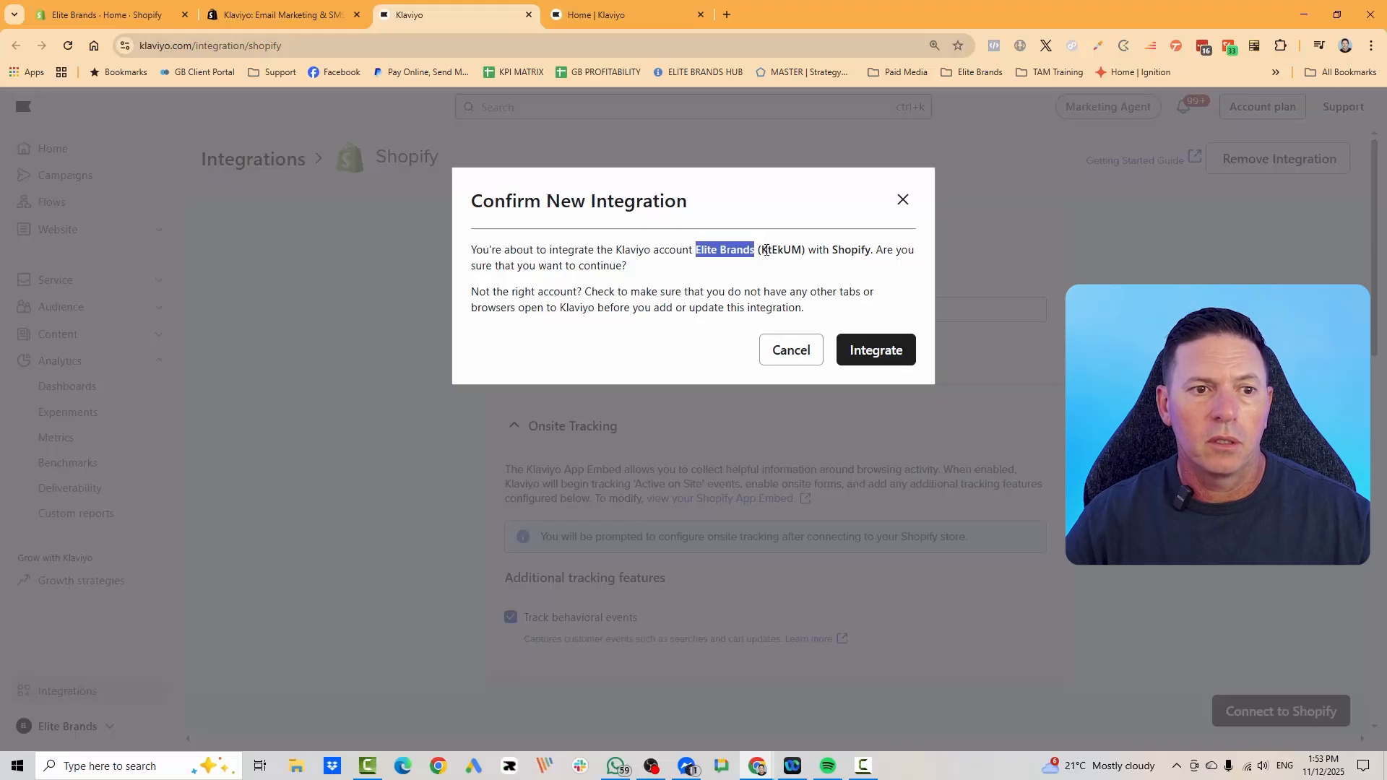
left_click_drag(762, 250, 804, 253)
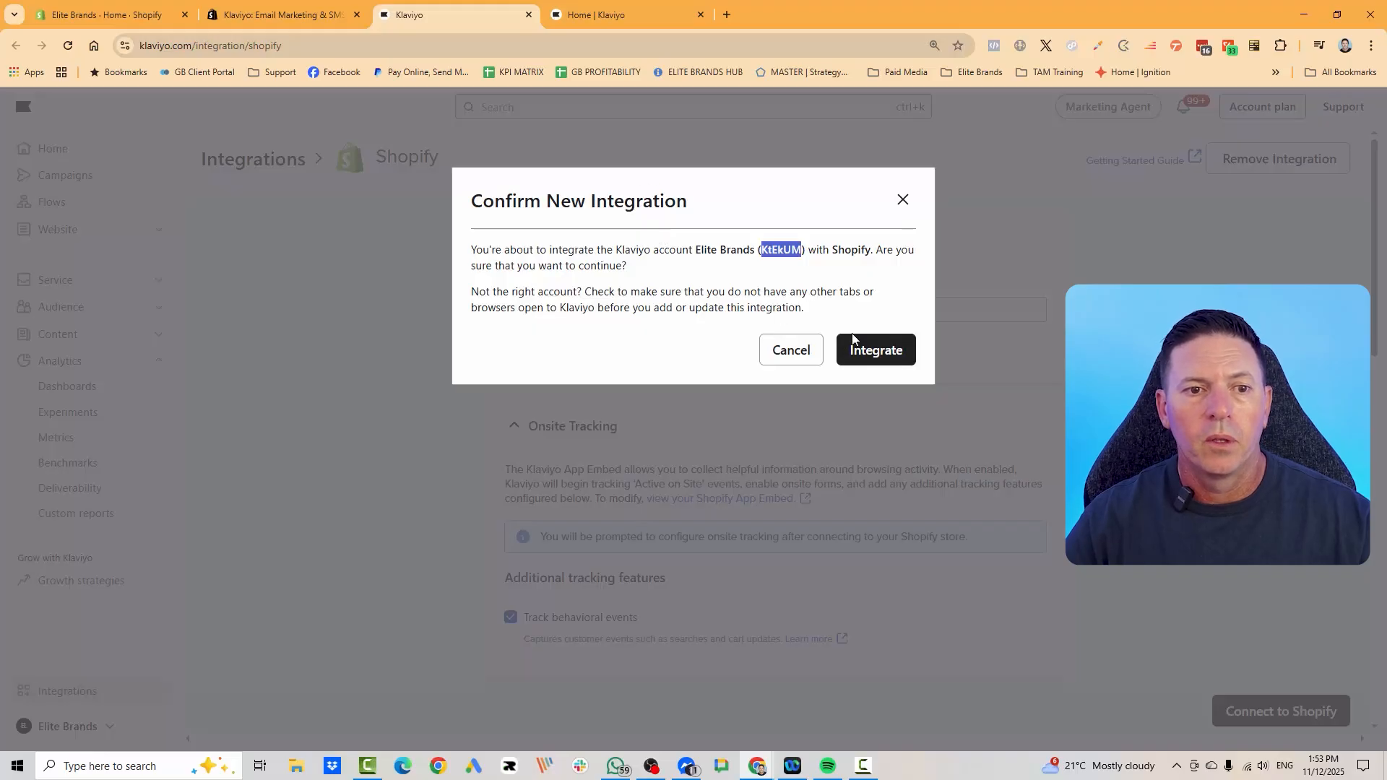
left_click(903, 340)
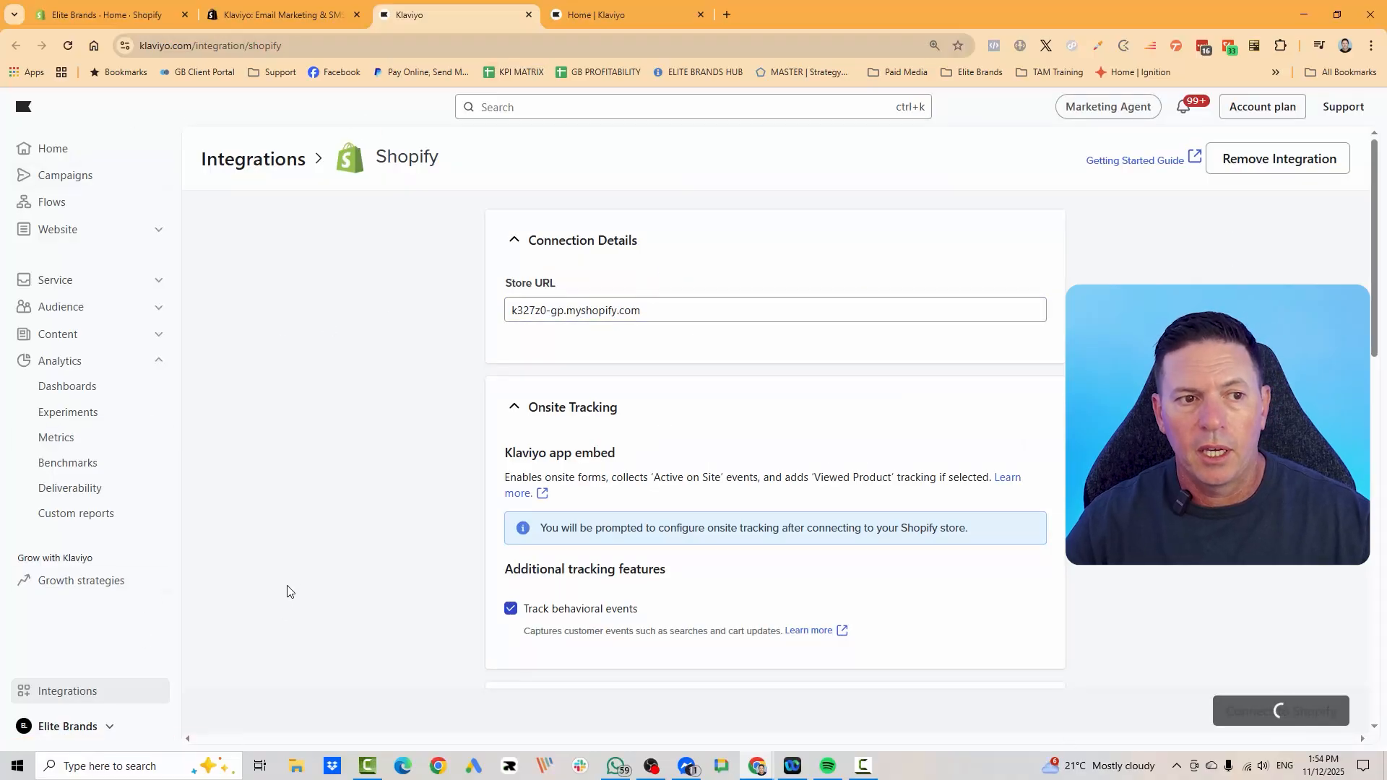
Open the Klaviyo account's integrations list and search the Klaviyo app marketplace for Shopify.
left_click(576, 311)
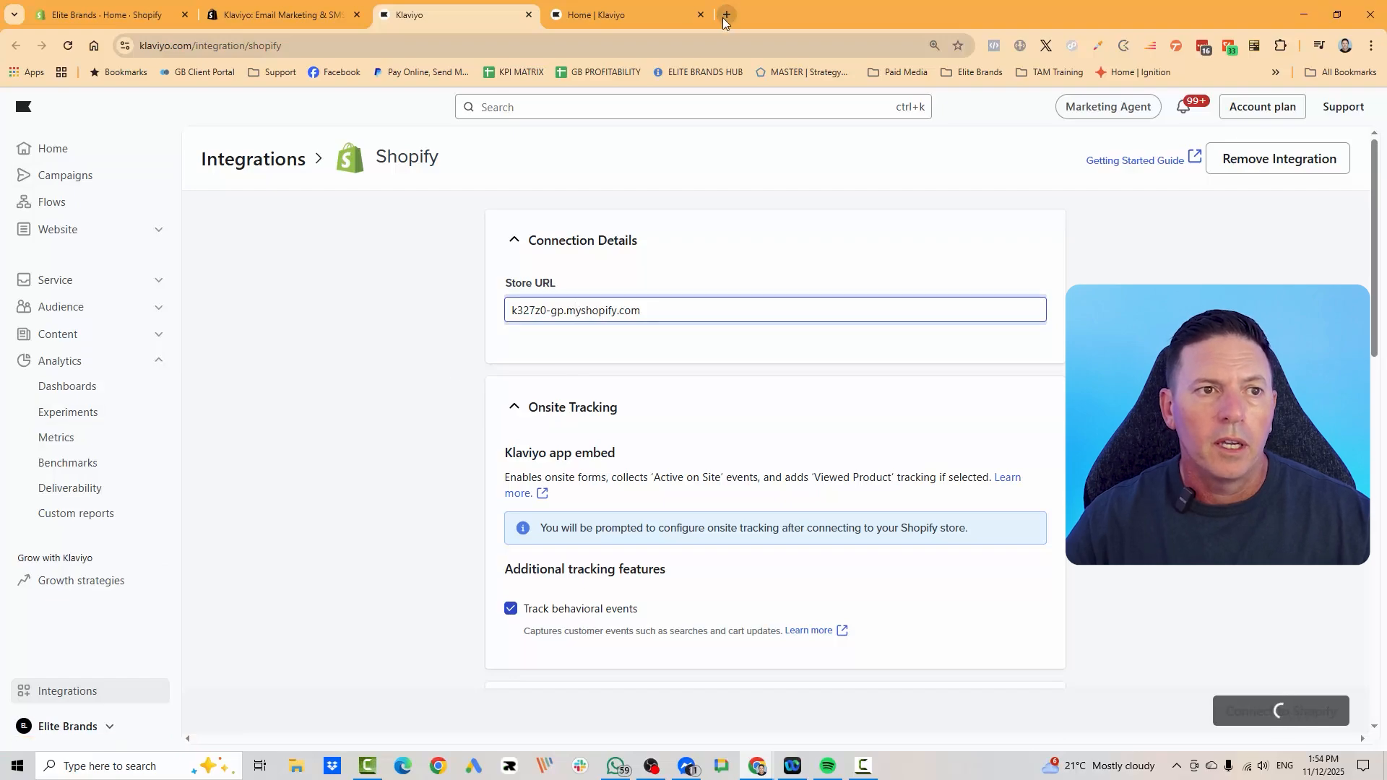
left_click(643, 16)
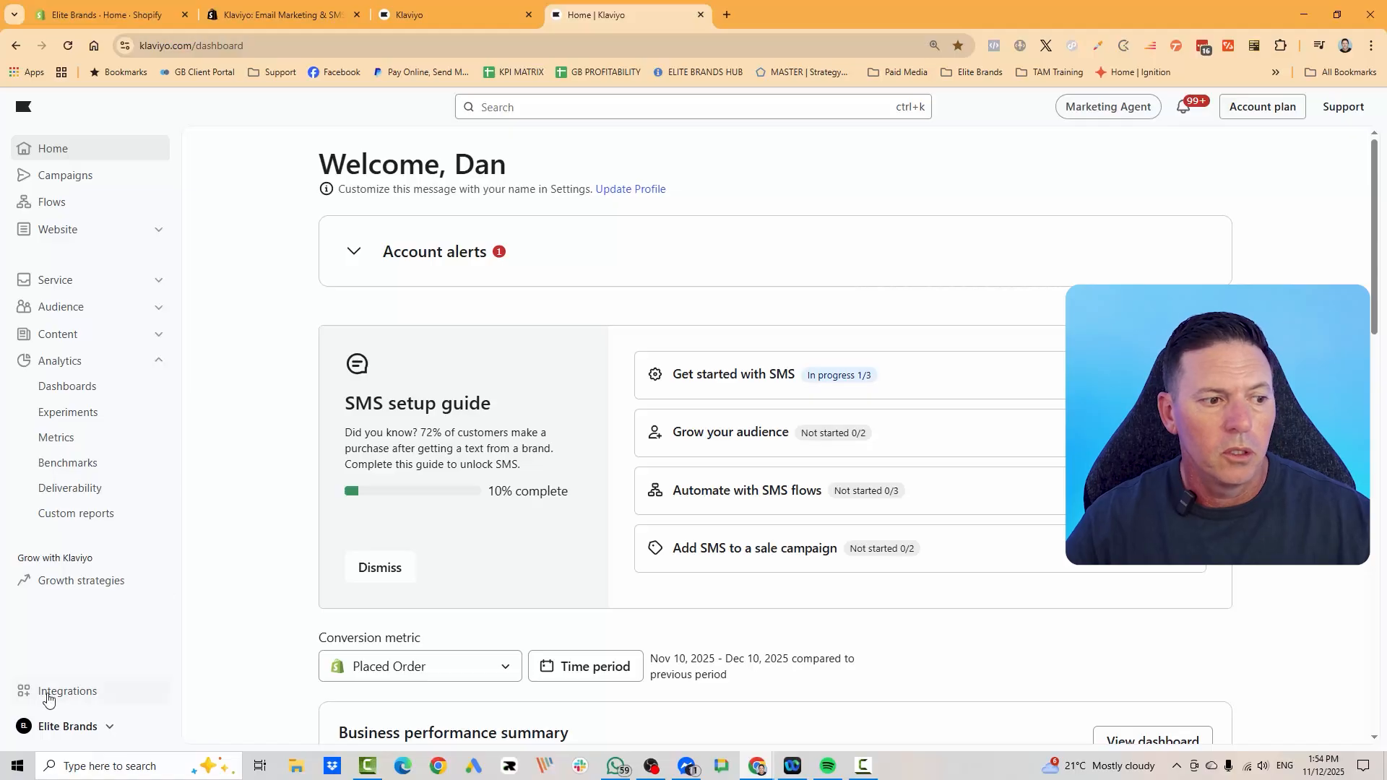
left_click(47, 693)
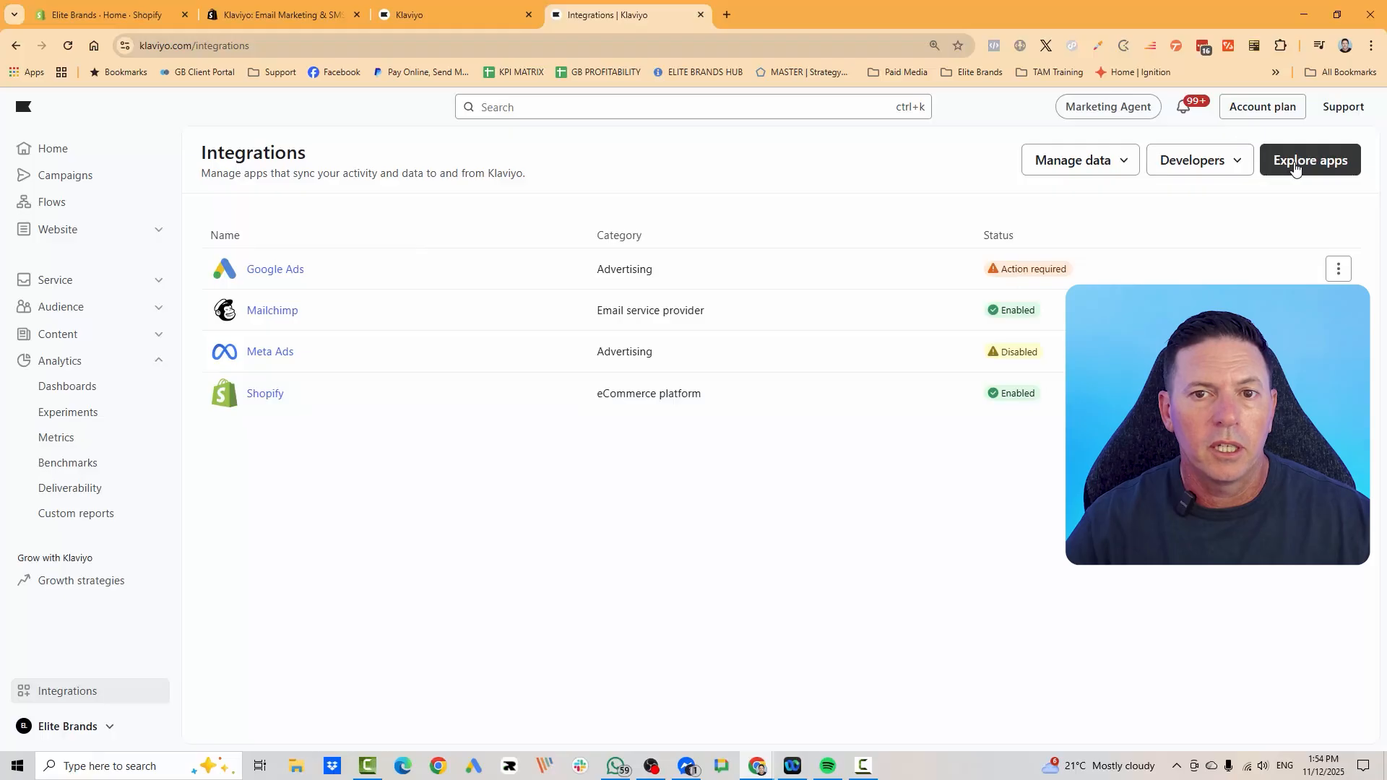
left_click(1296, 166)
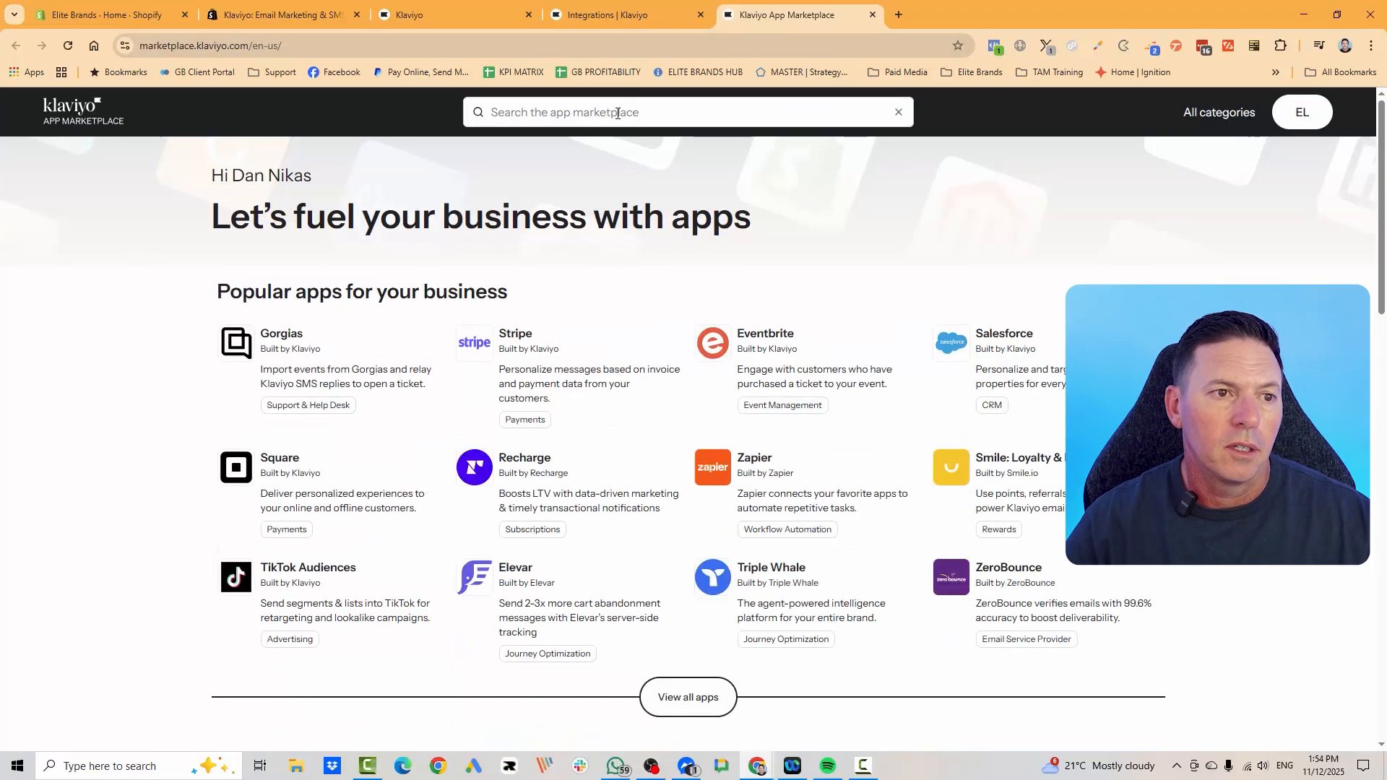
left_click(617, 113)
type("shop")
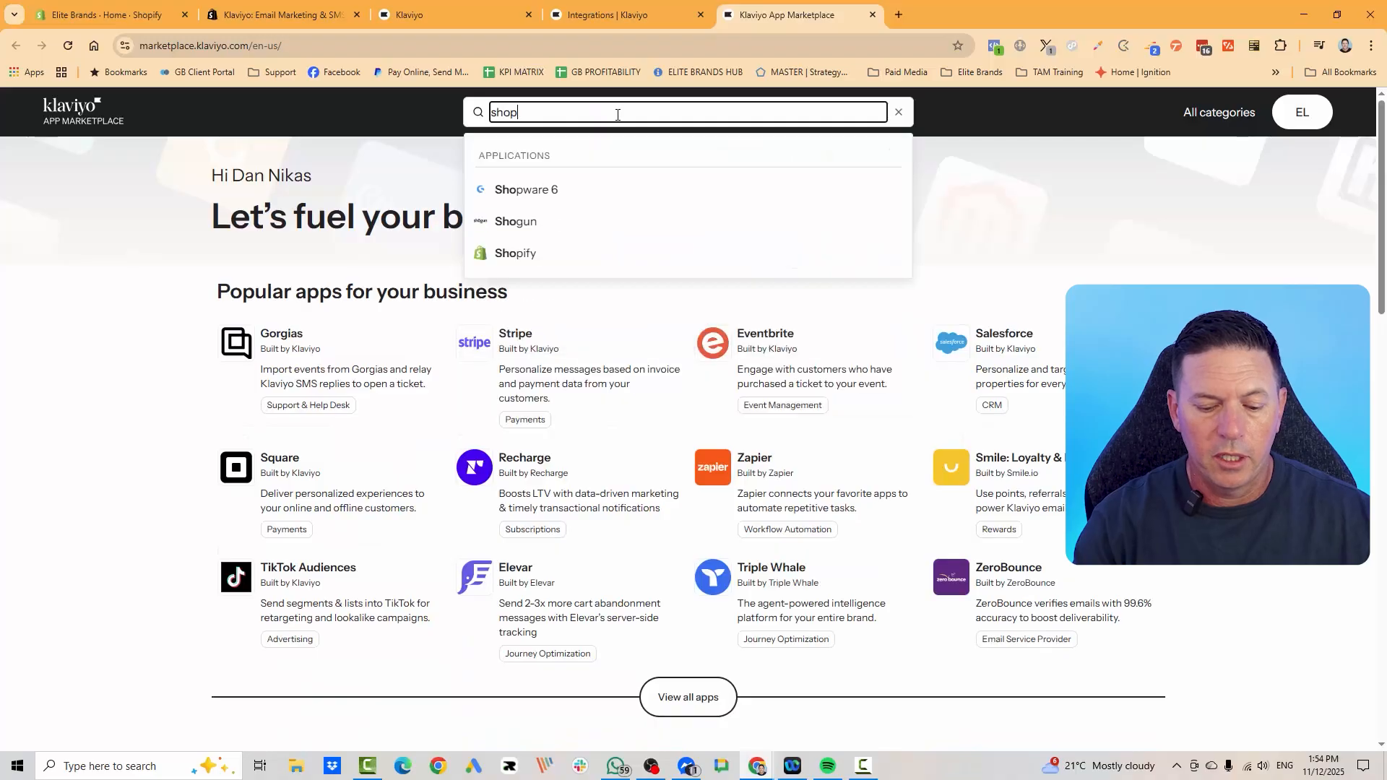
type("ify")
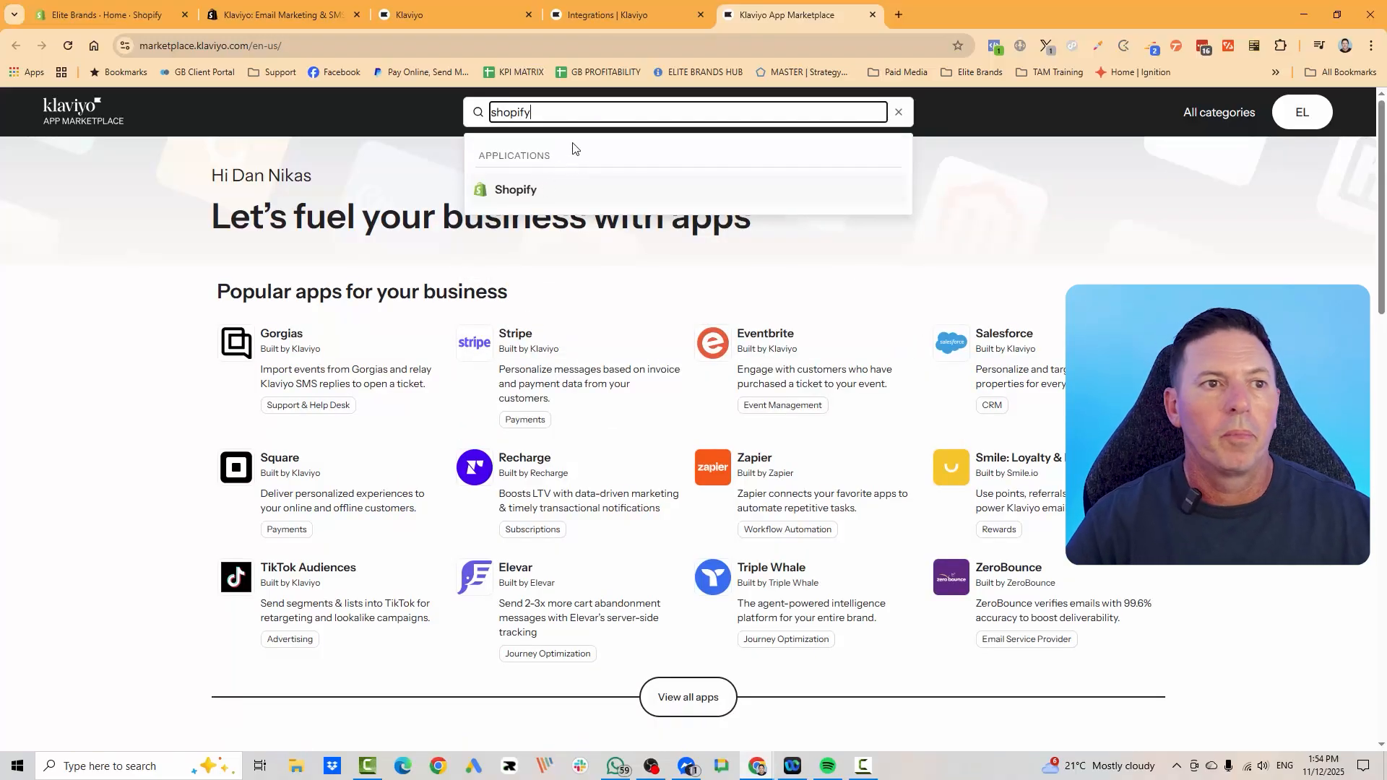
Return to the Shopify integration settings and enable syncing Shopify email subscribers to Klaviyo.
left_click(611, 15)
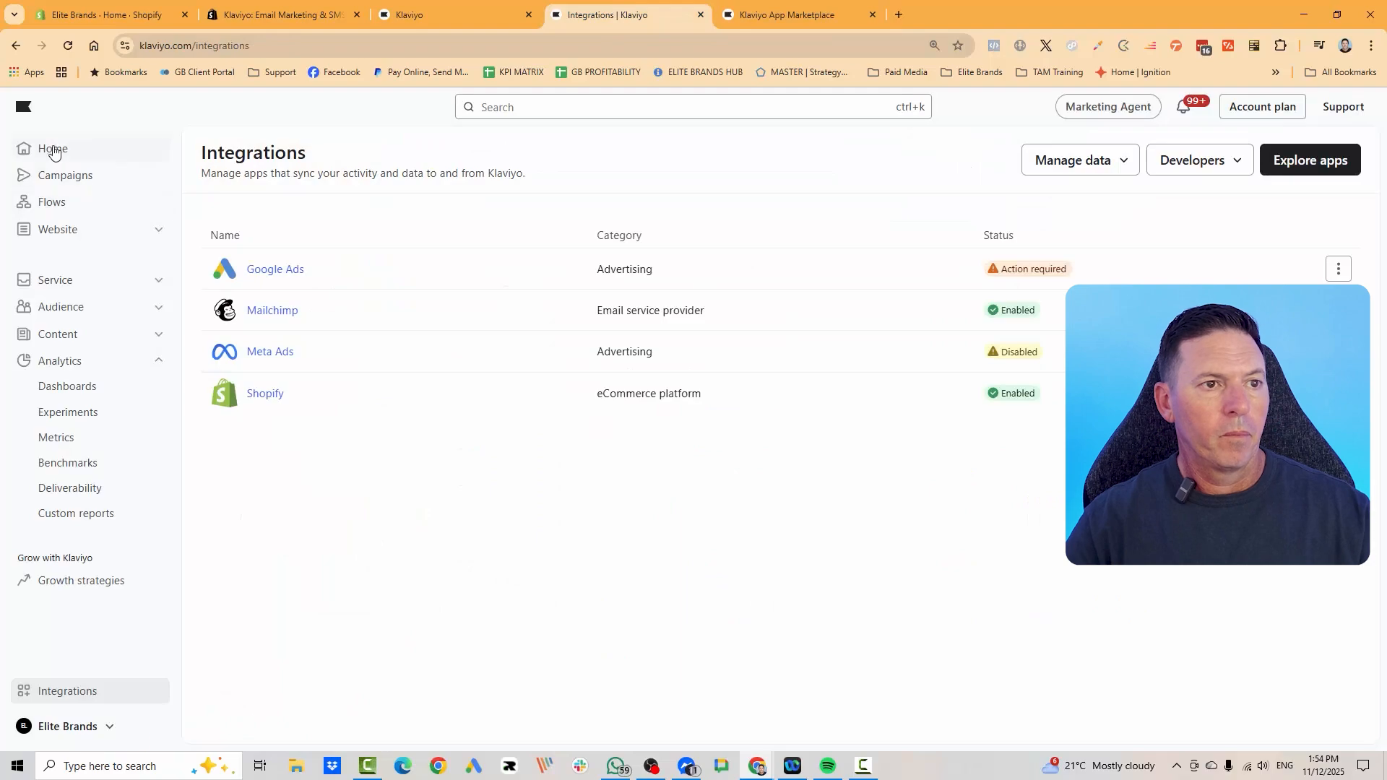
left_click(458, 9)
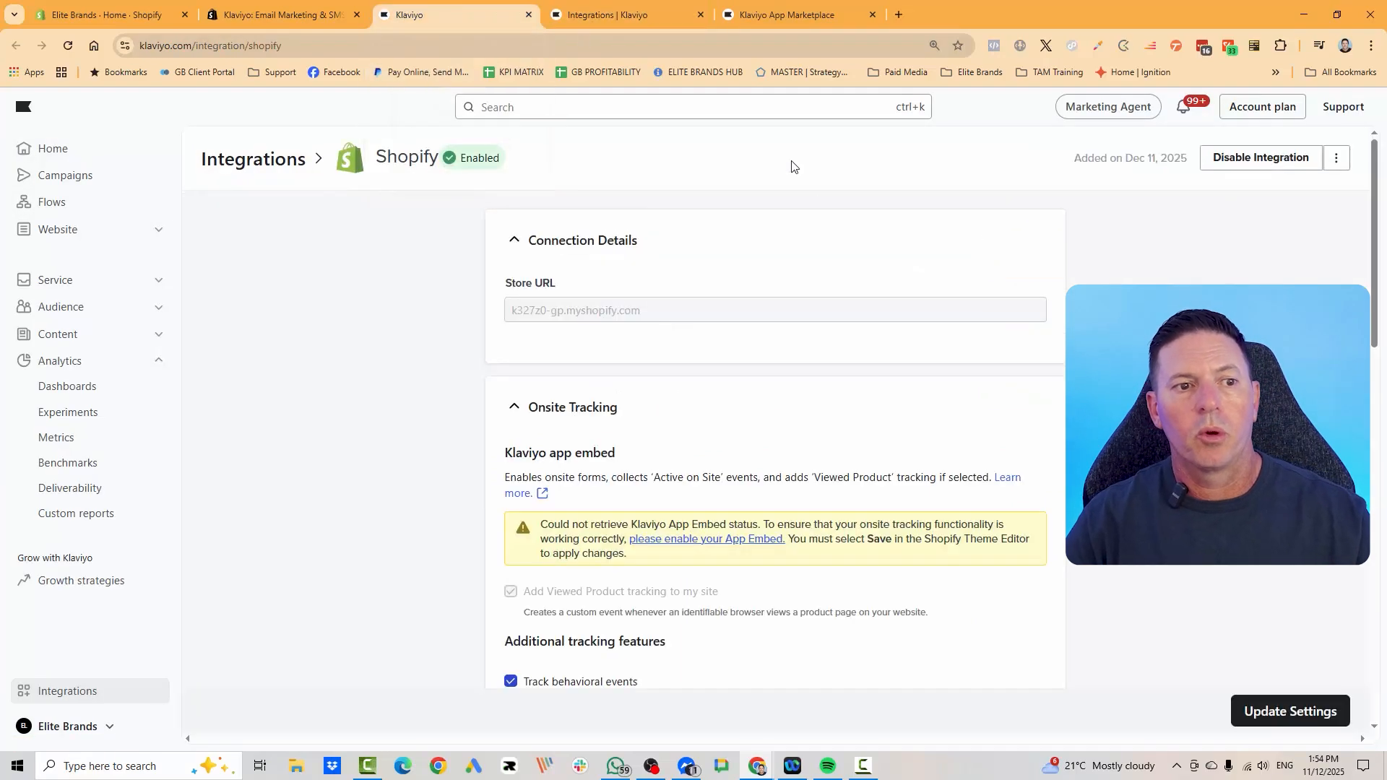
scroll(474, 294, "down", 2)
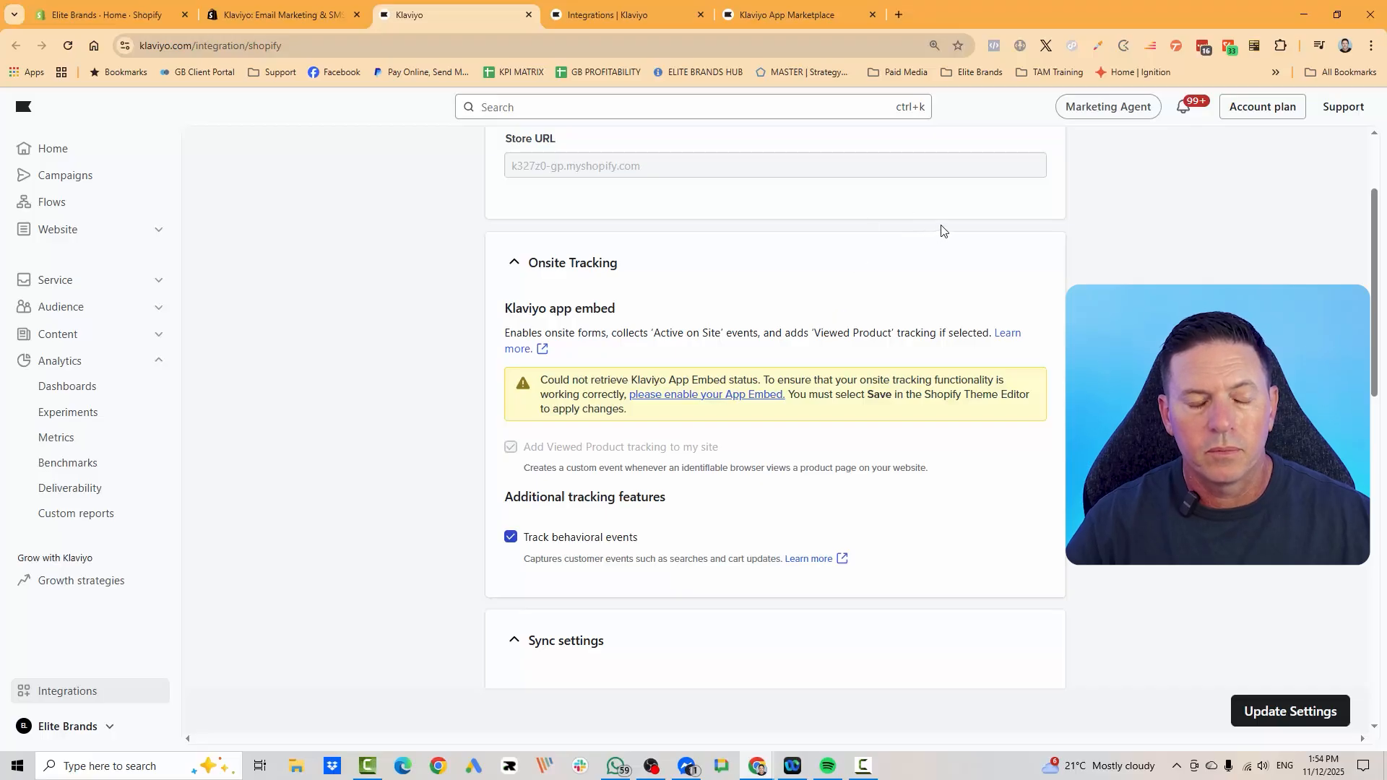
scroll(860, 472, "down", 1)
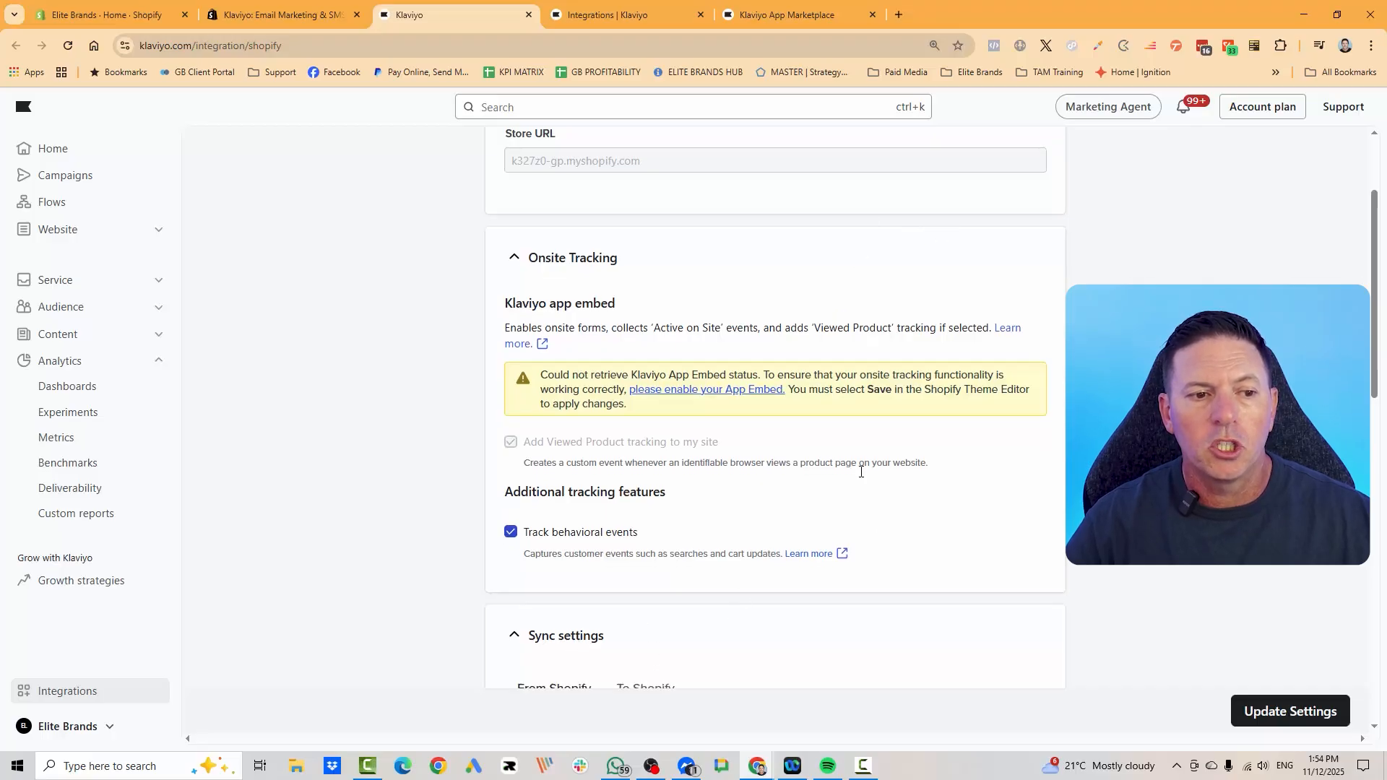
scroll(861, 471, "down", 5)
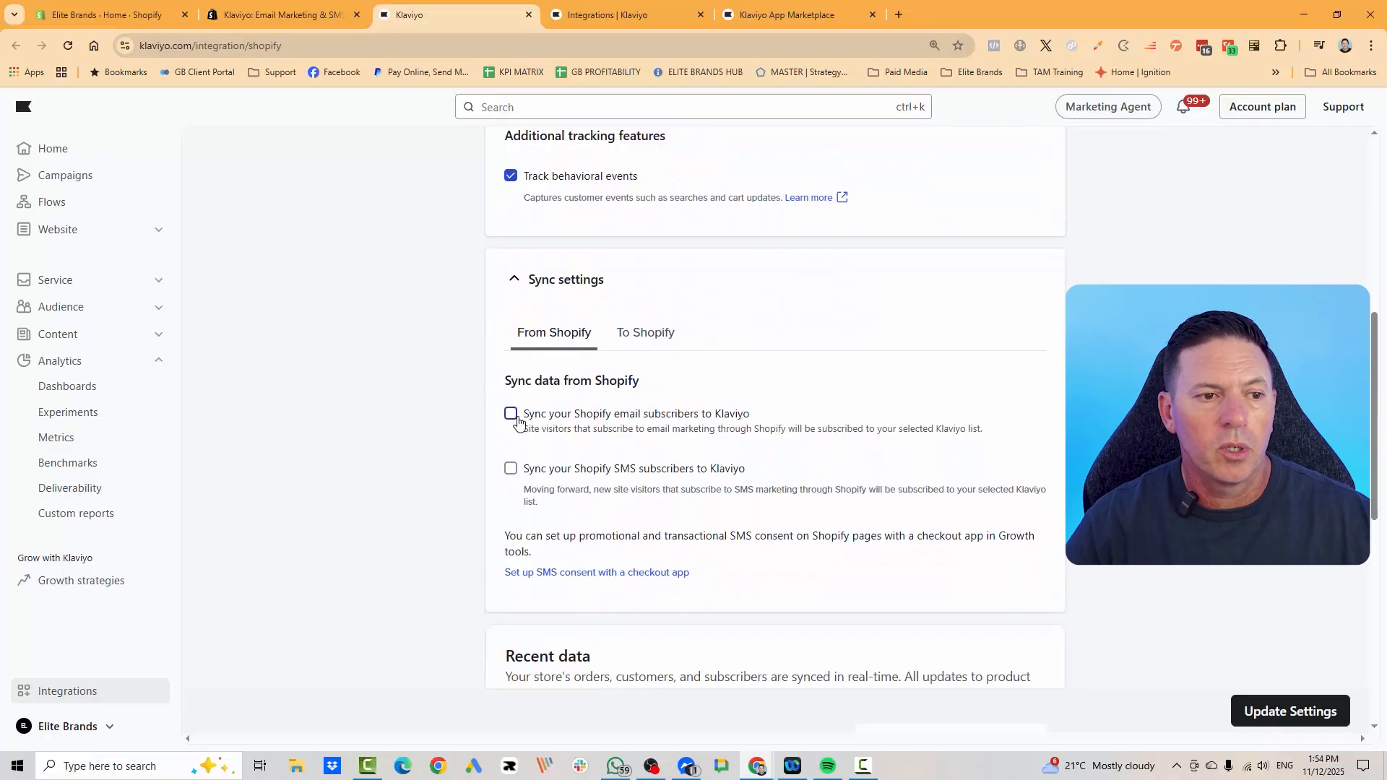
left_click(511, 413)
scroll(508, 459, "down", 1)
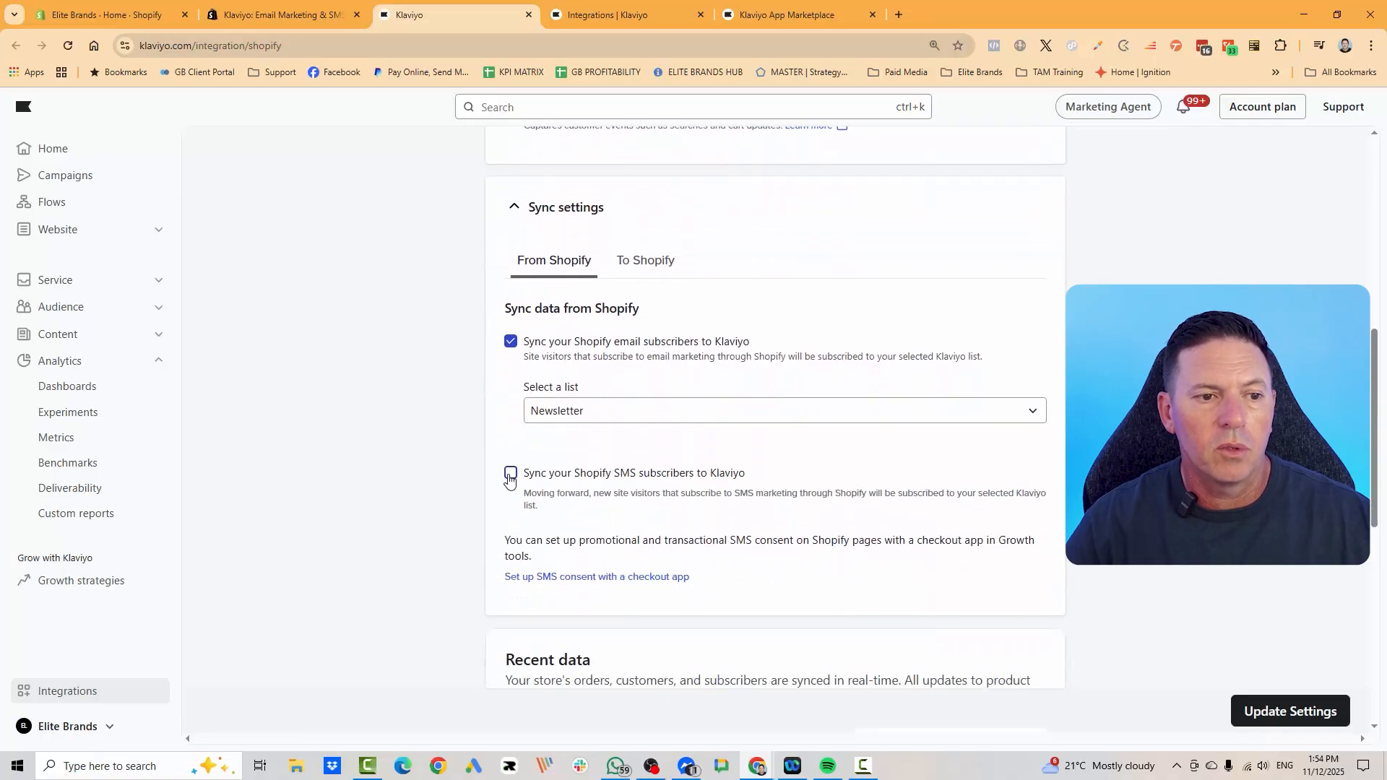
Enable syncing Shopify SMS subscribers to Klaviyo and choose SMS List as their list.
left_click(510, 475)
left_click(612, 413)
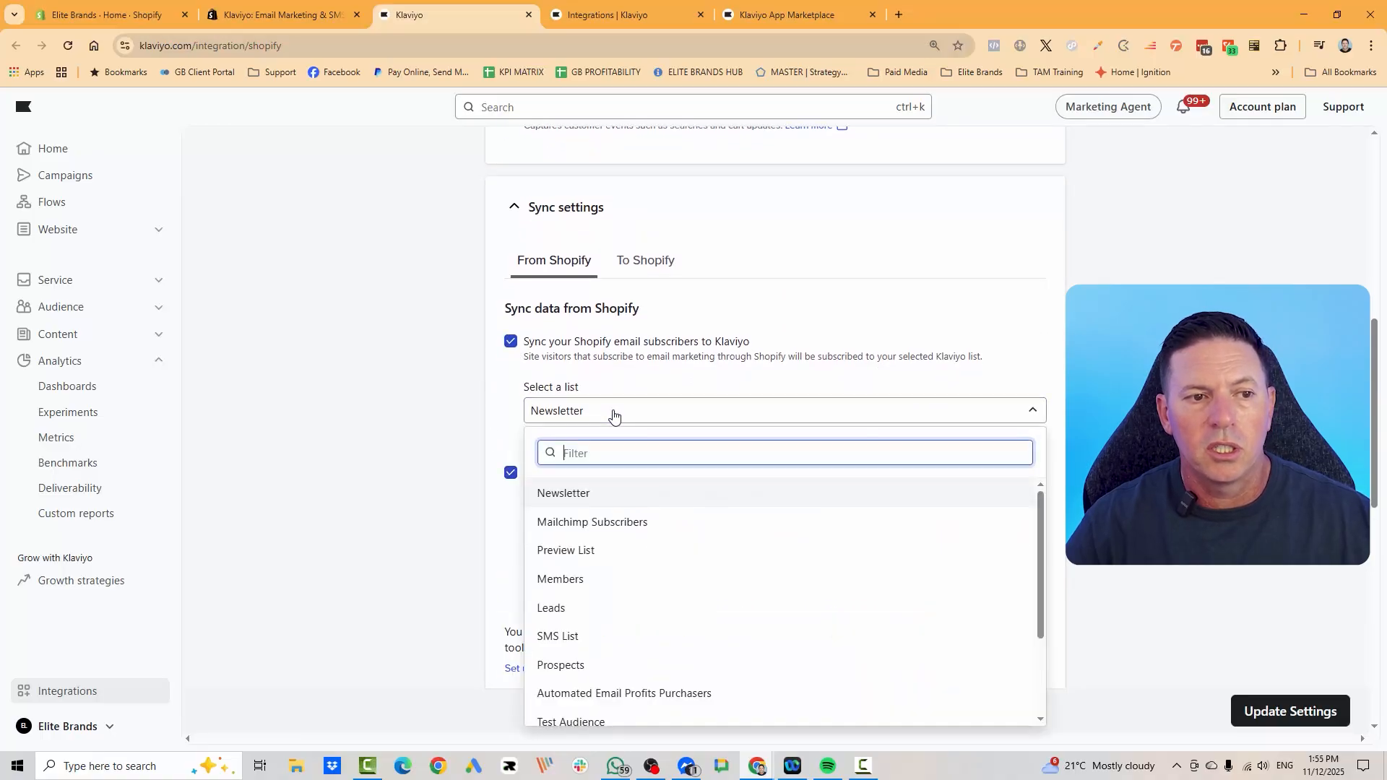
left_click(613, 414)
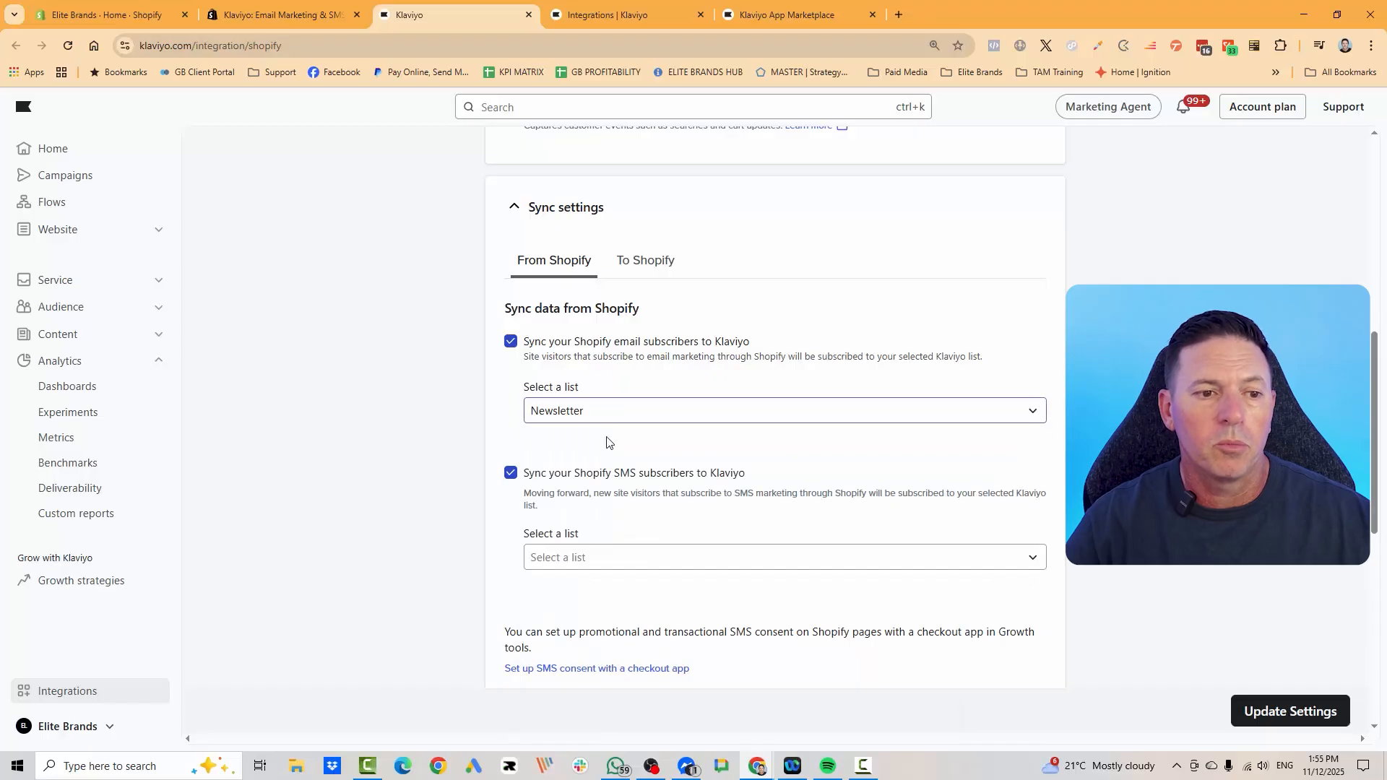
left_click(619, 418)
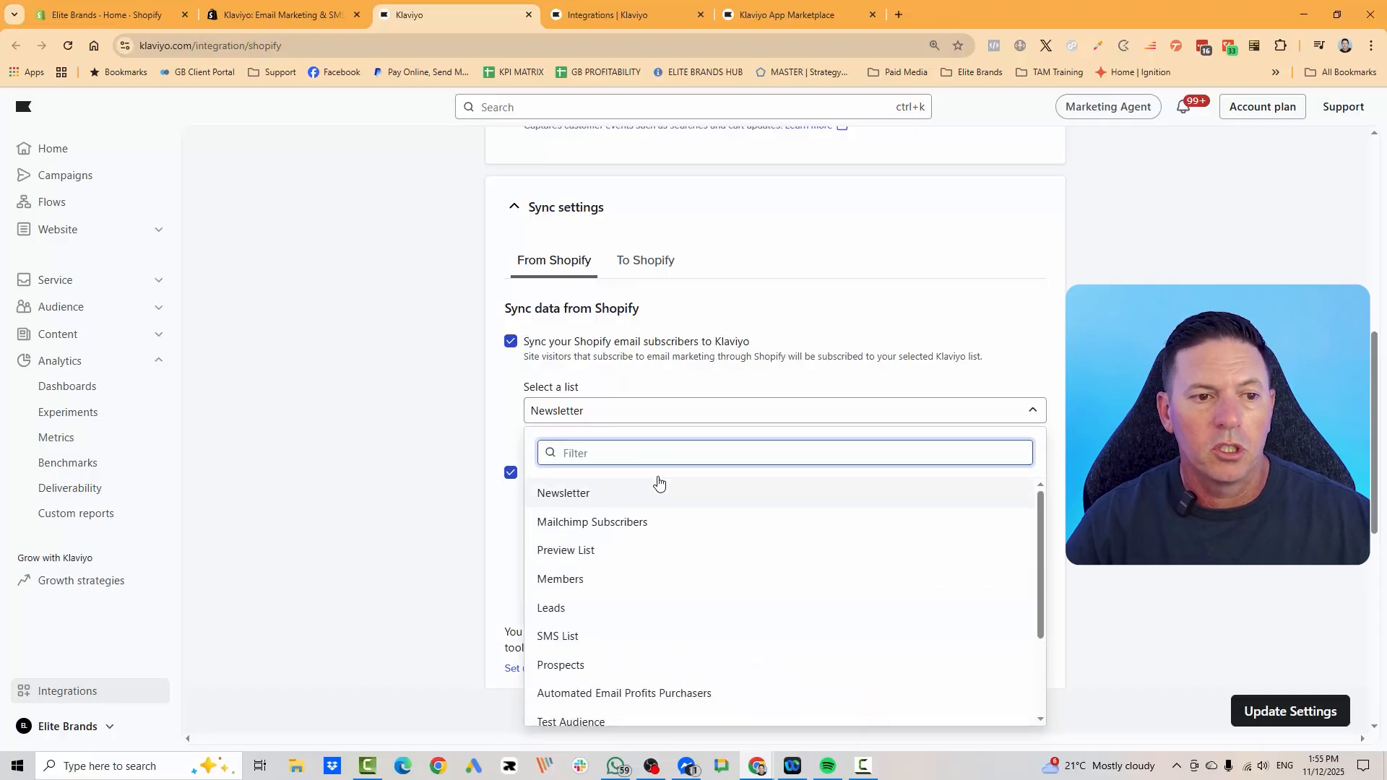
left_click(664, 419)
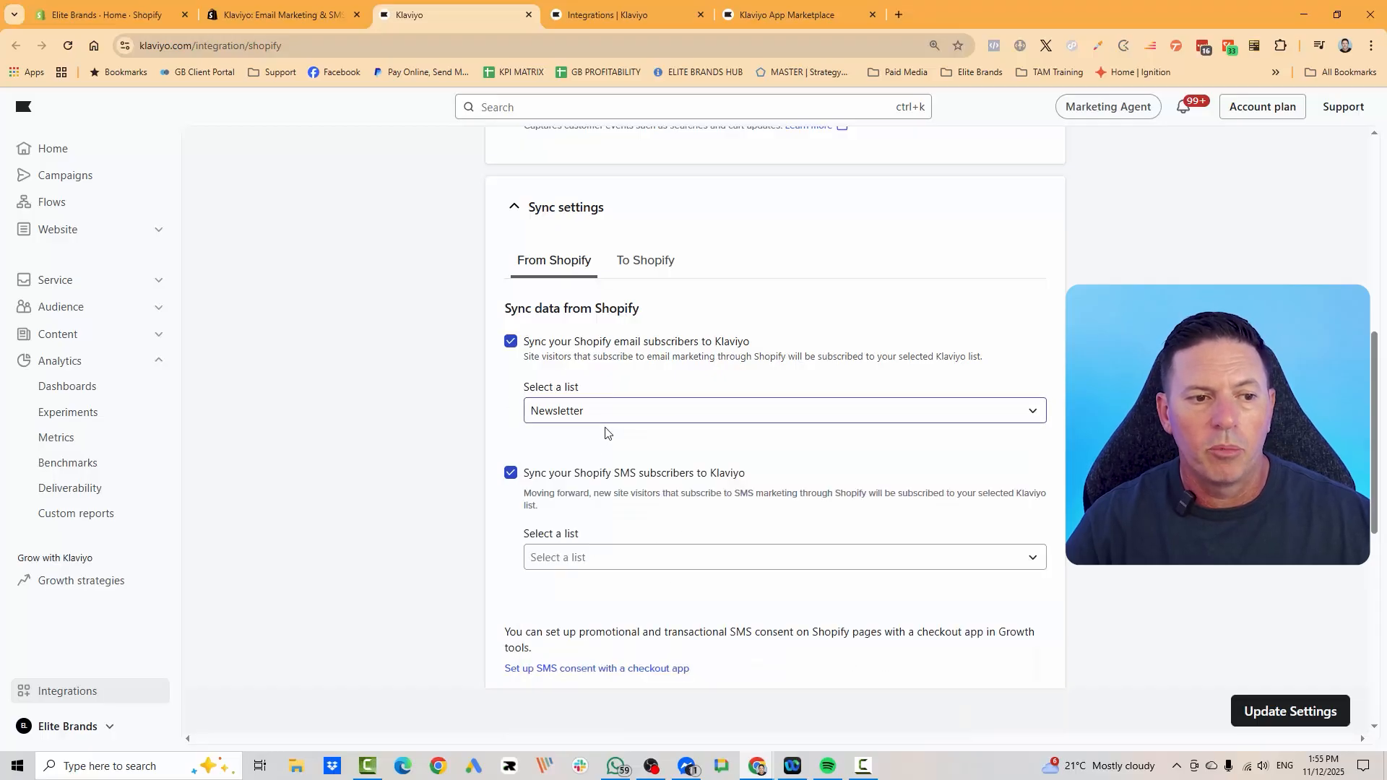
left_click(610, 563)
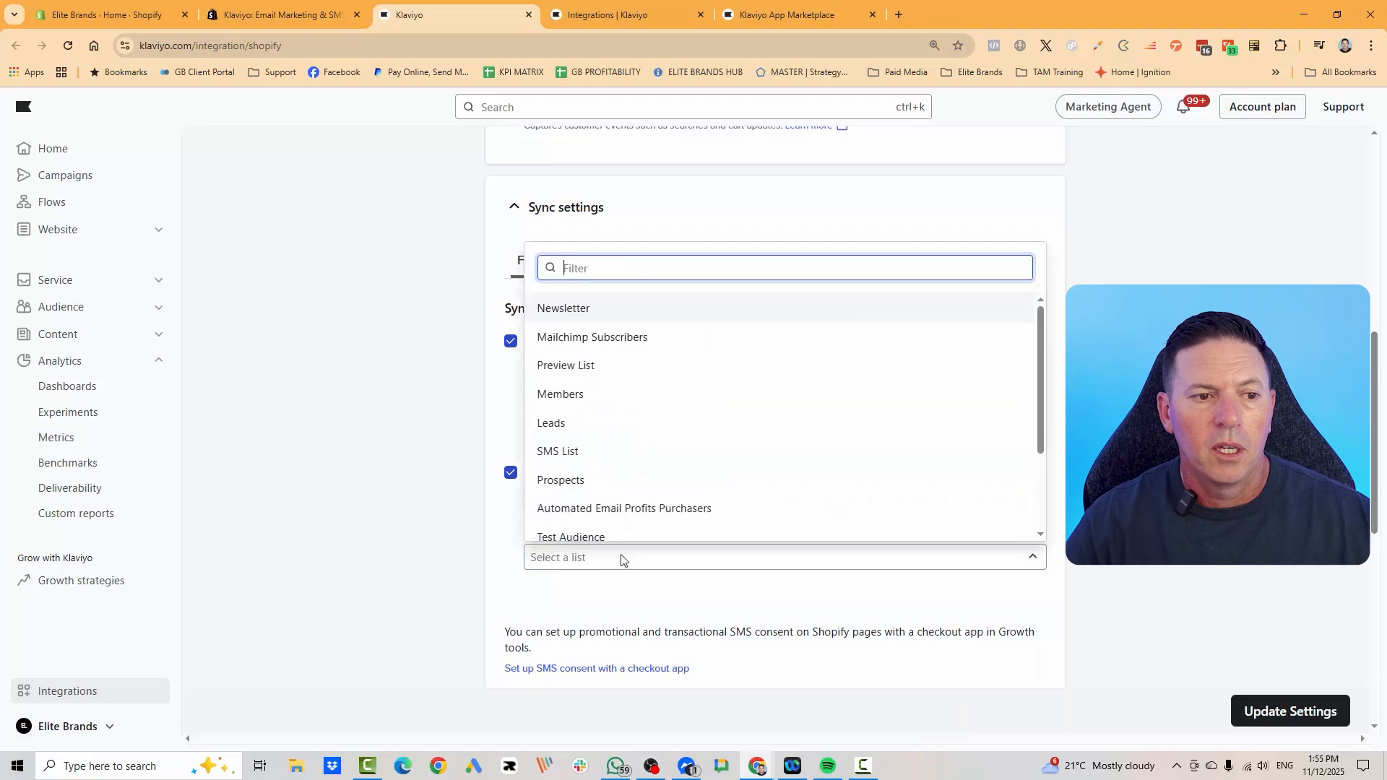
left_click(627, 451)
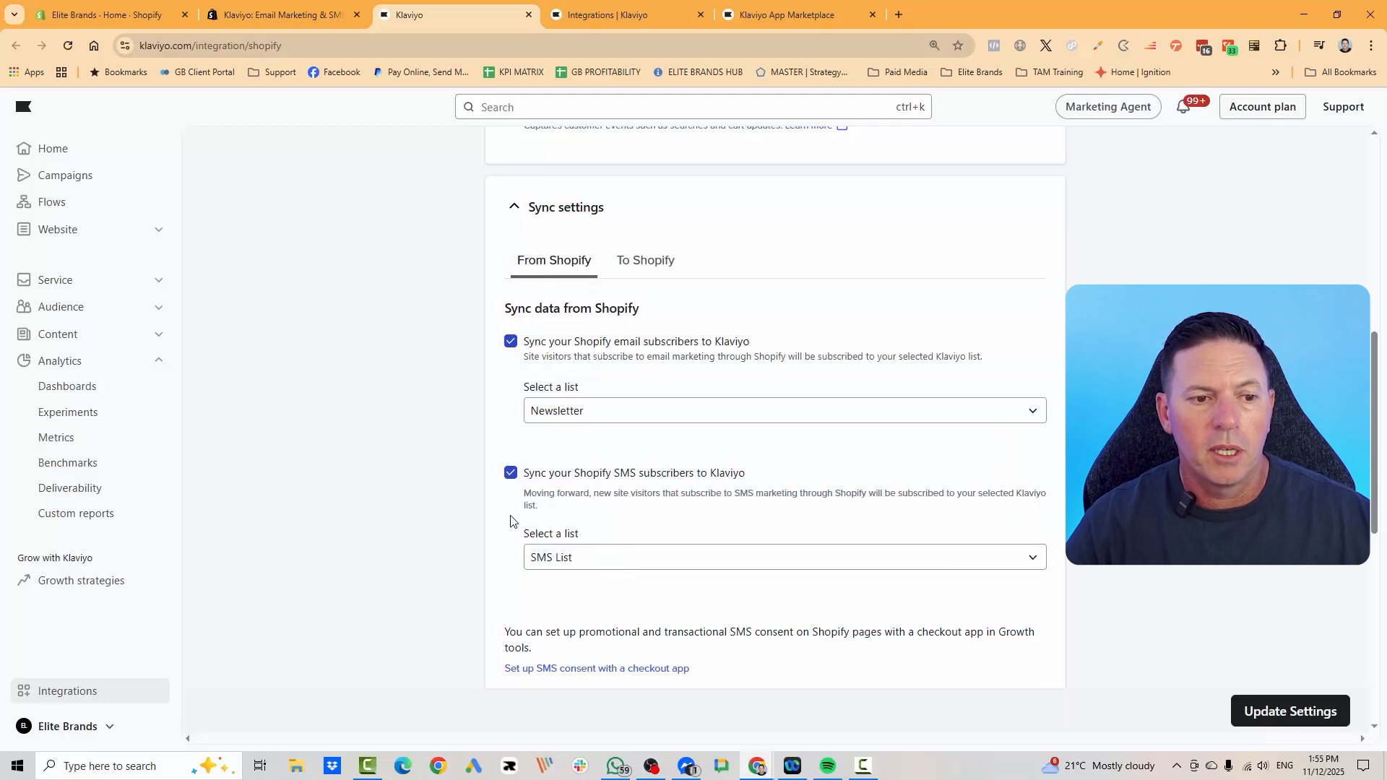
In the settings for syncing data to Shopify, include email received, opened, and clicked events and SMS message received and clicked events.
scroll(510, 520, "down", 7)
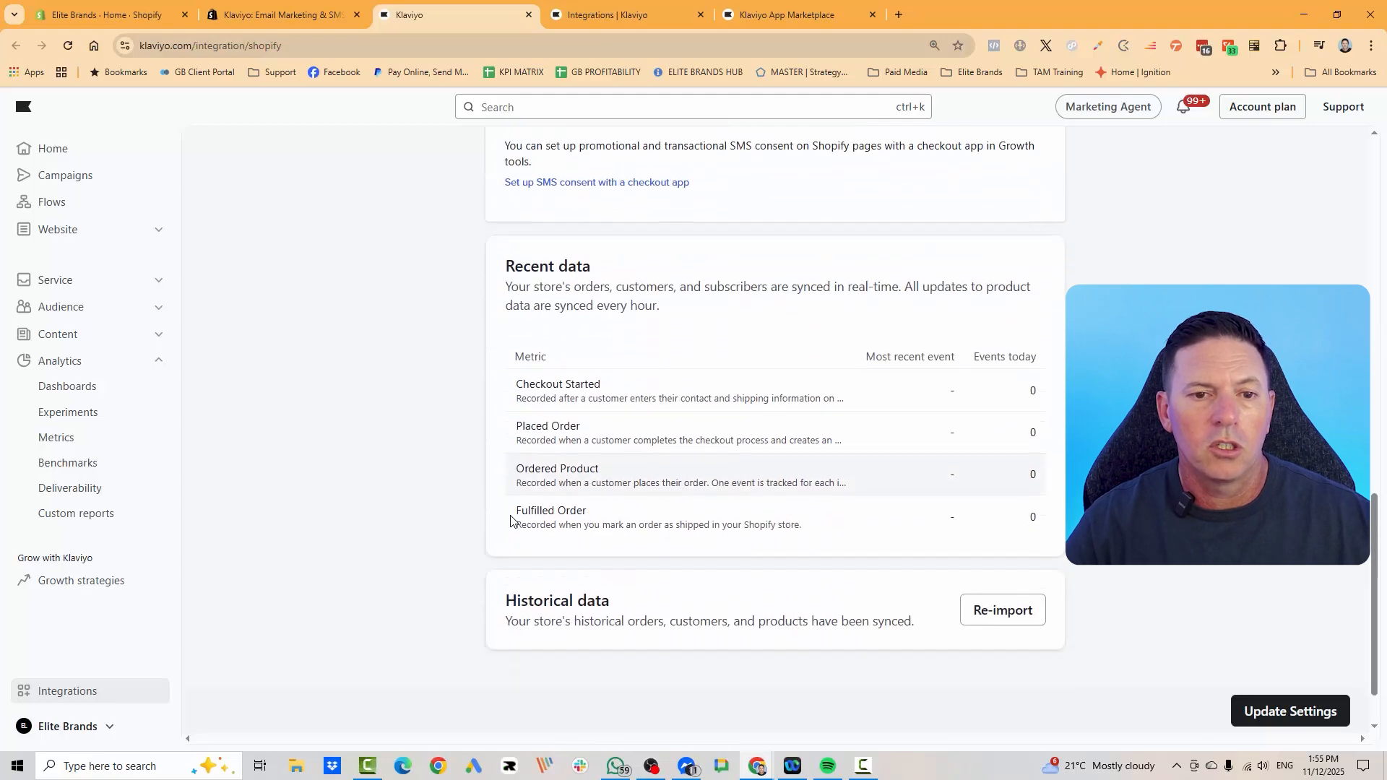
scroll(510, 520, "down", 1)
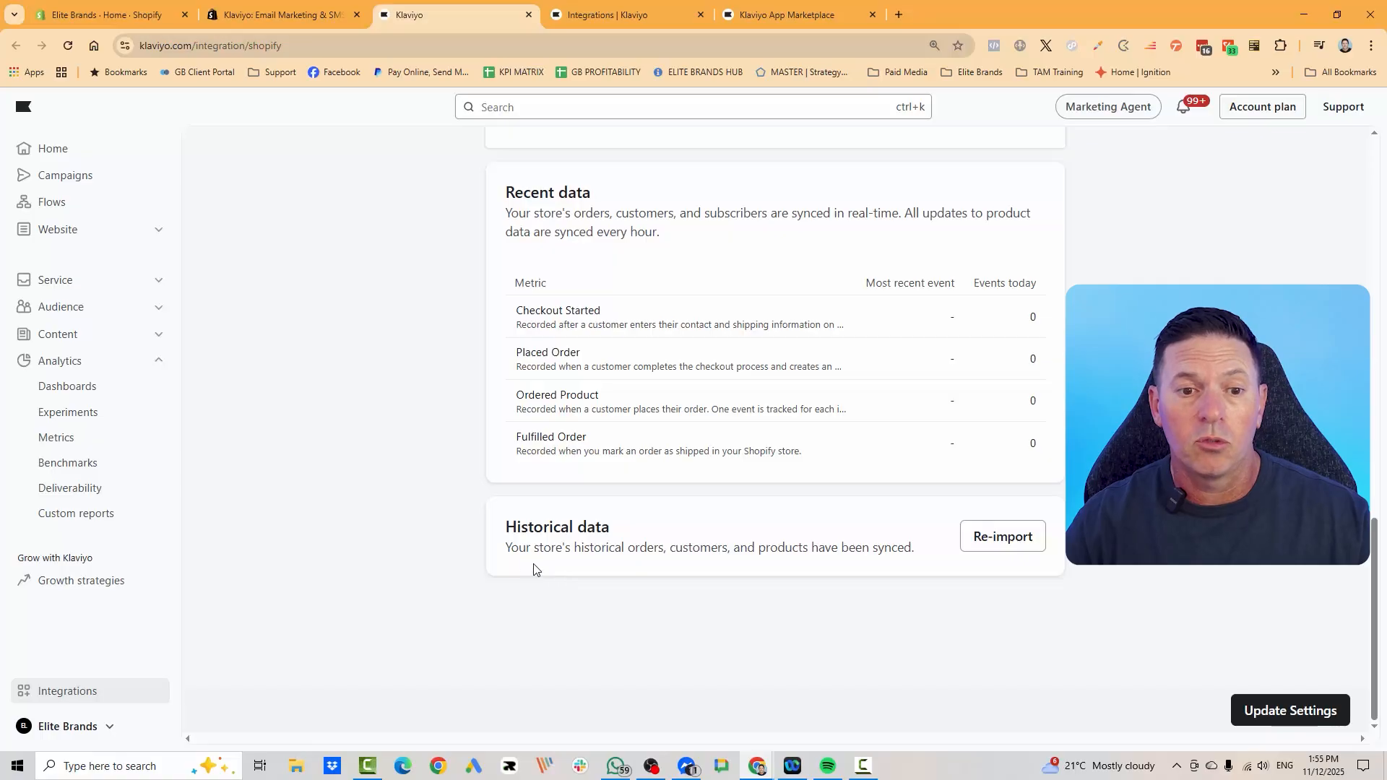
scroll(1047, 563, "up", 10)
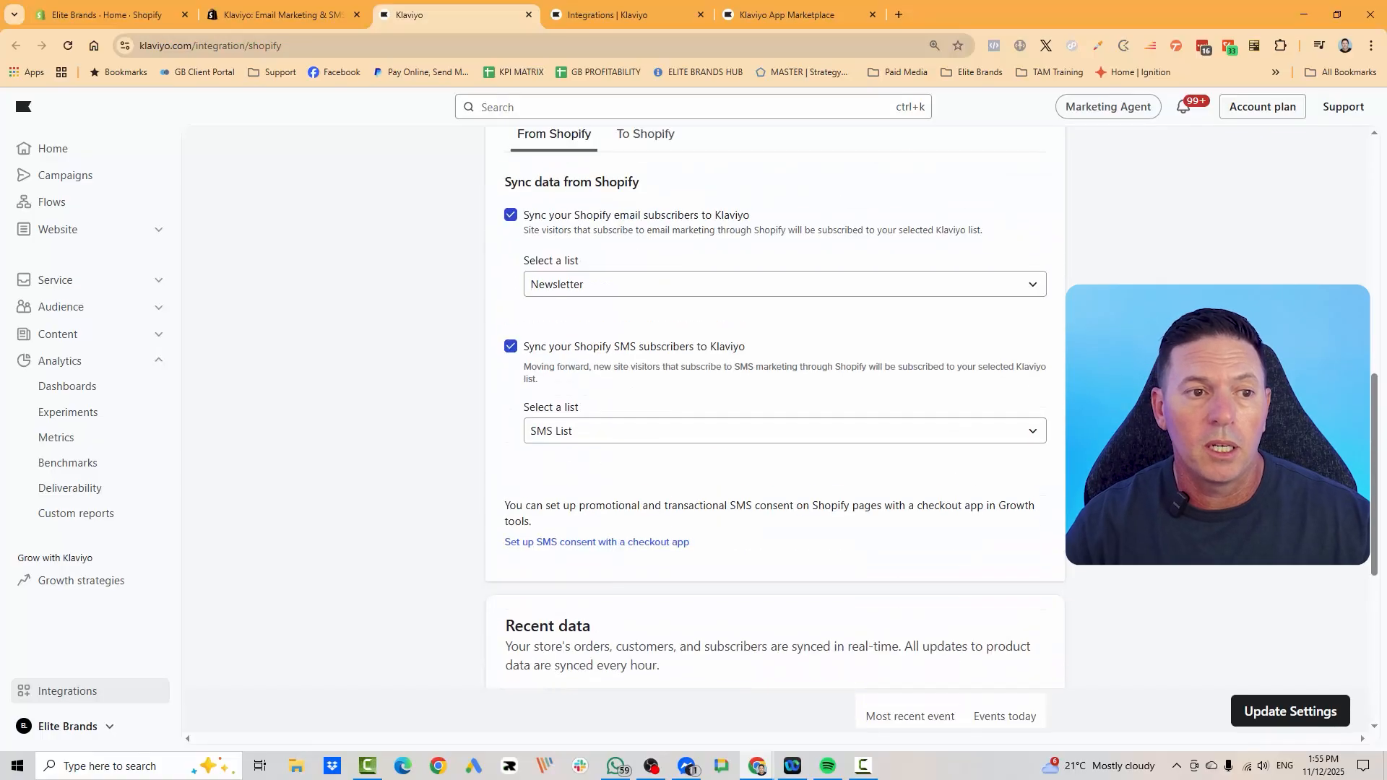
scroll(733, 523, "down", 3)
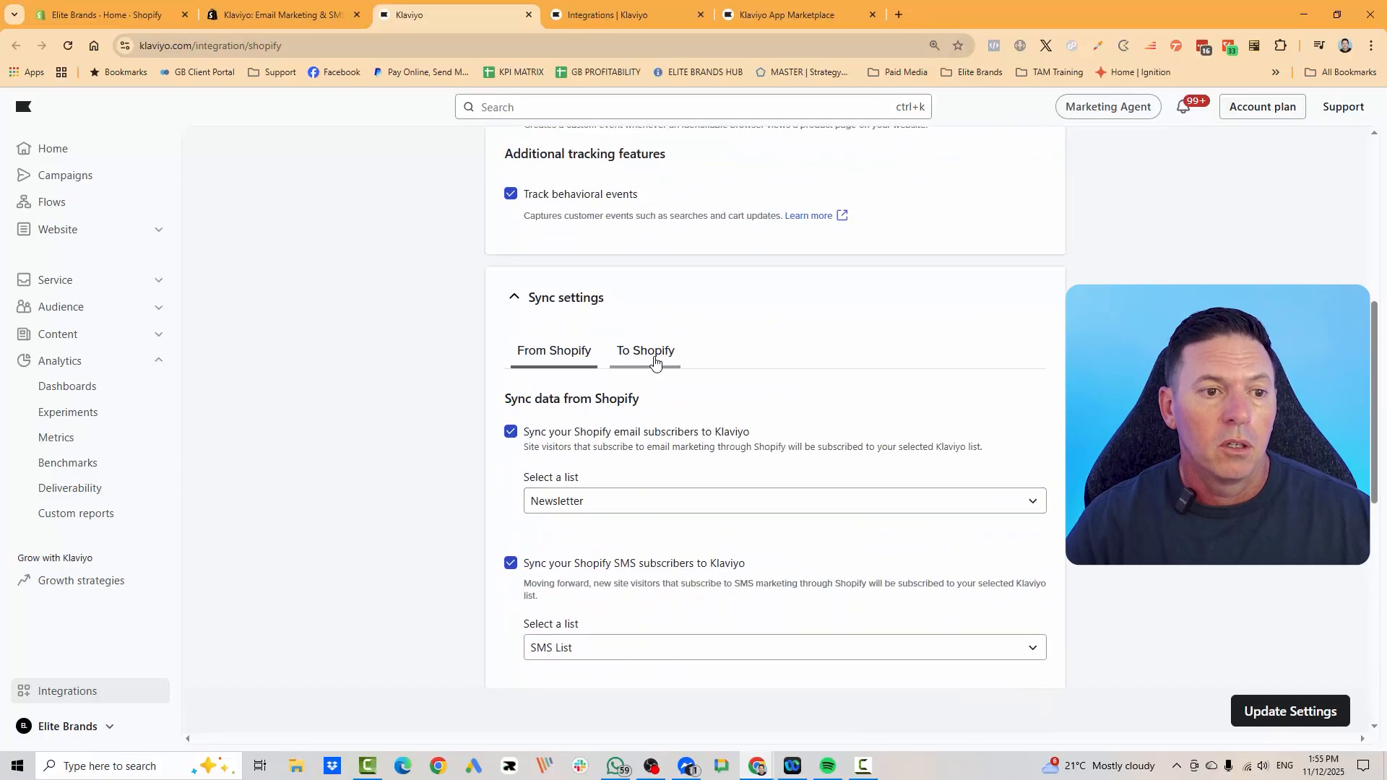
left_click(657, 357)
scroll(939, 361, "down", 1)
scroll(870, 340, "down", 2)
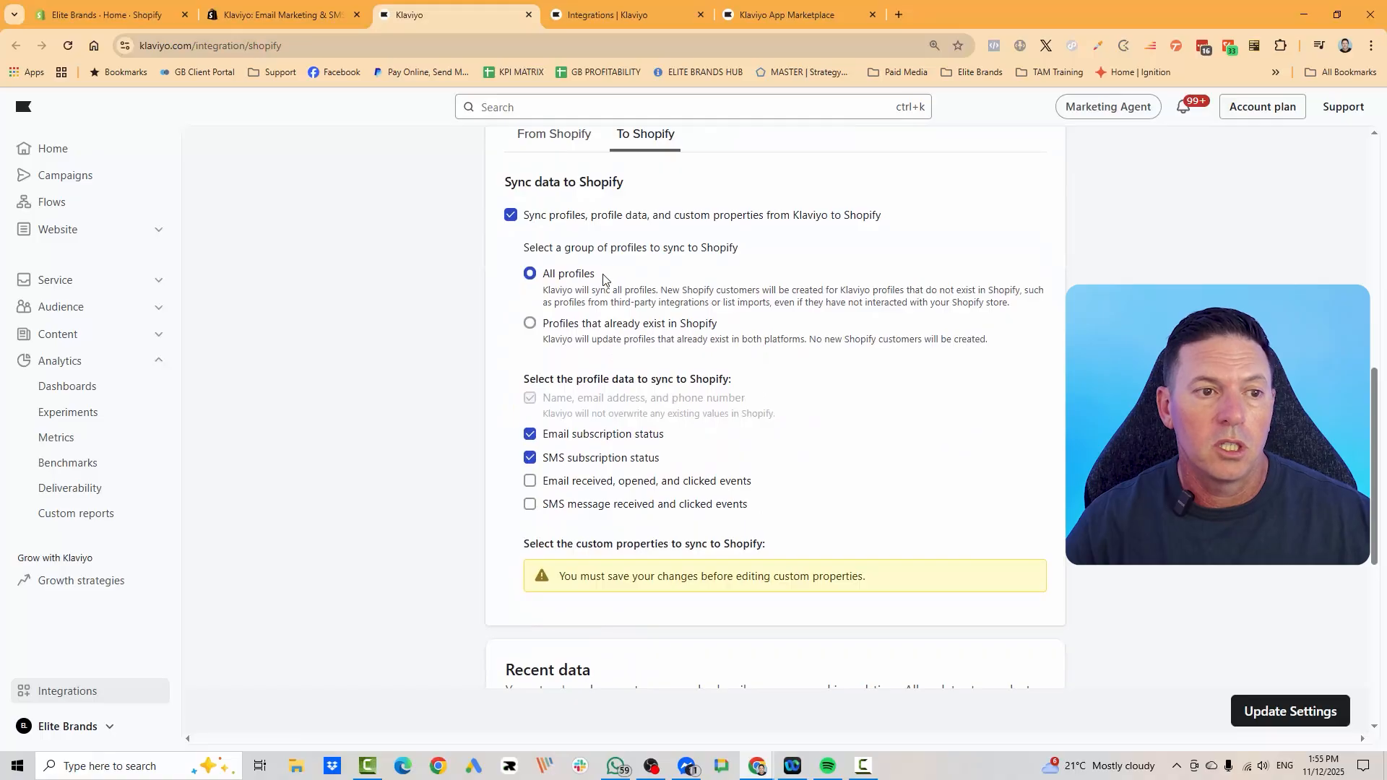
scroll(723, 325, "down", 1)
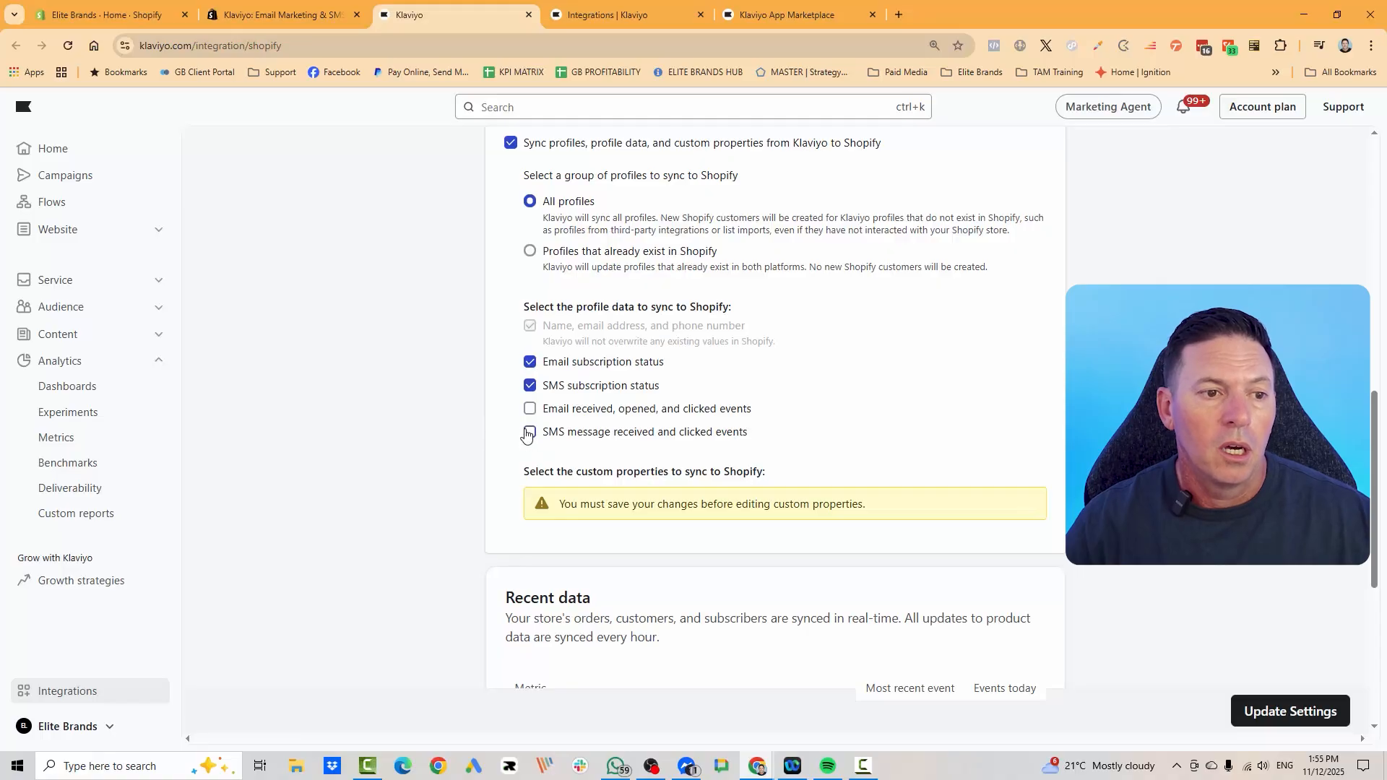
left_click(530, 410)
left_click(530, 432)
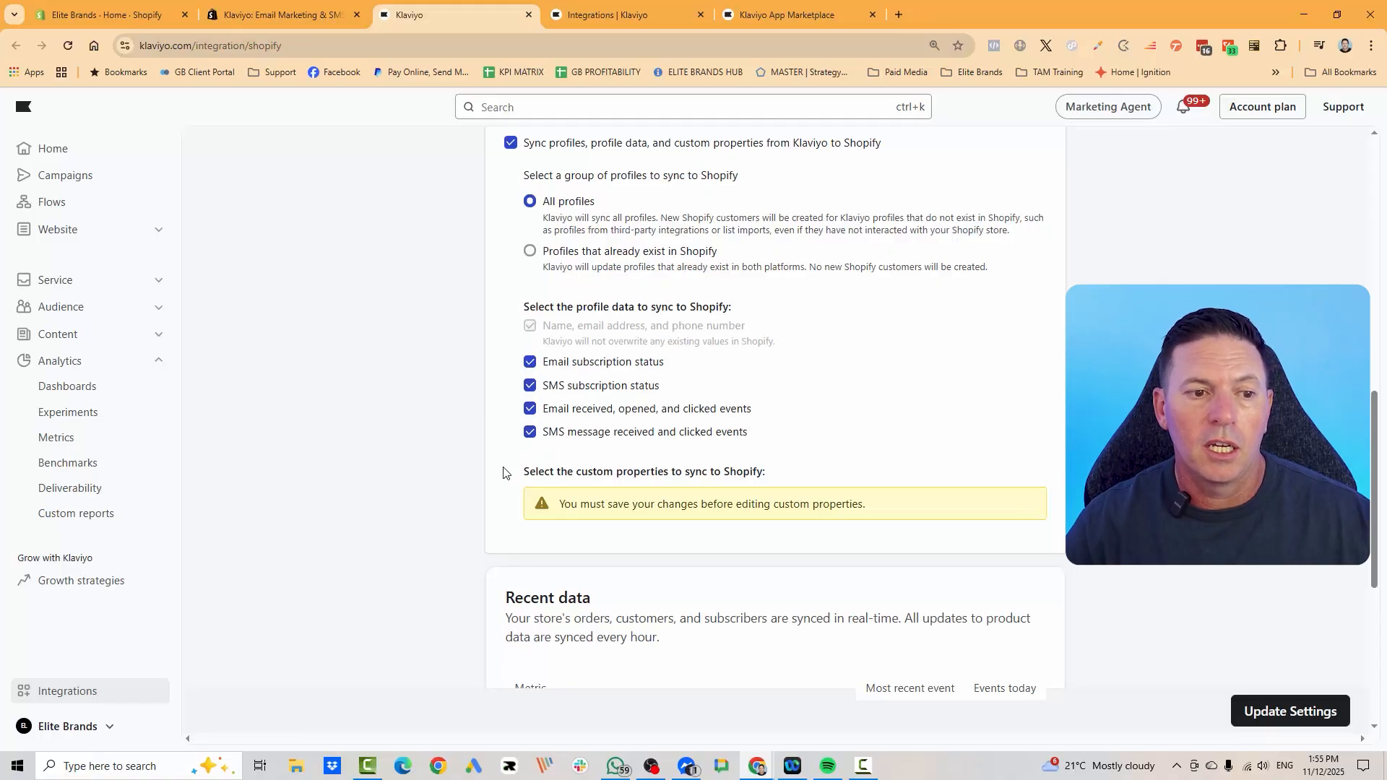
Update the Shopify integration with the new sync settings and confirm it for the Elite Brands account.
scroll(504, 473, "down", 4)
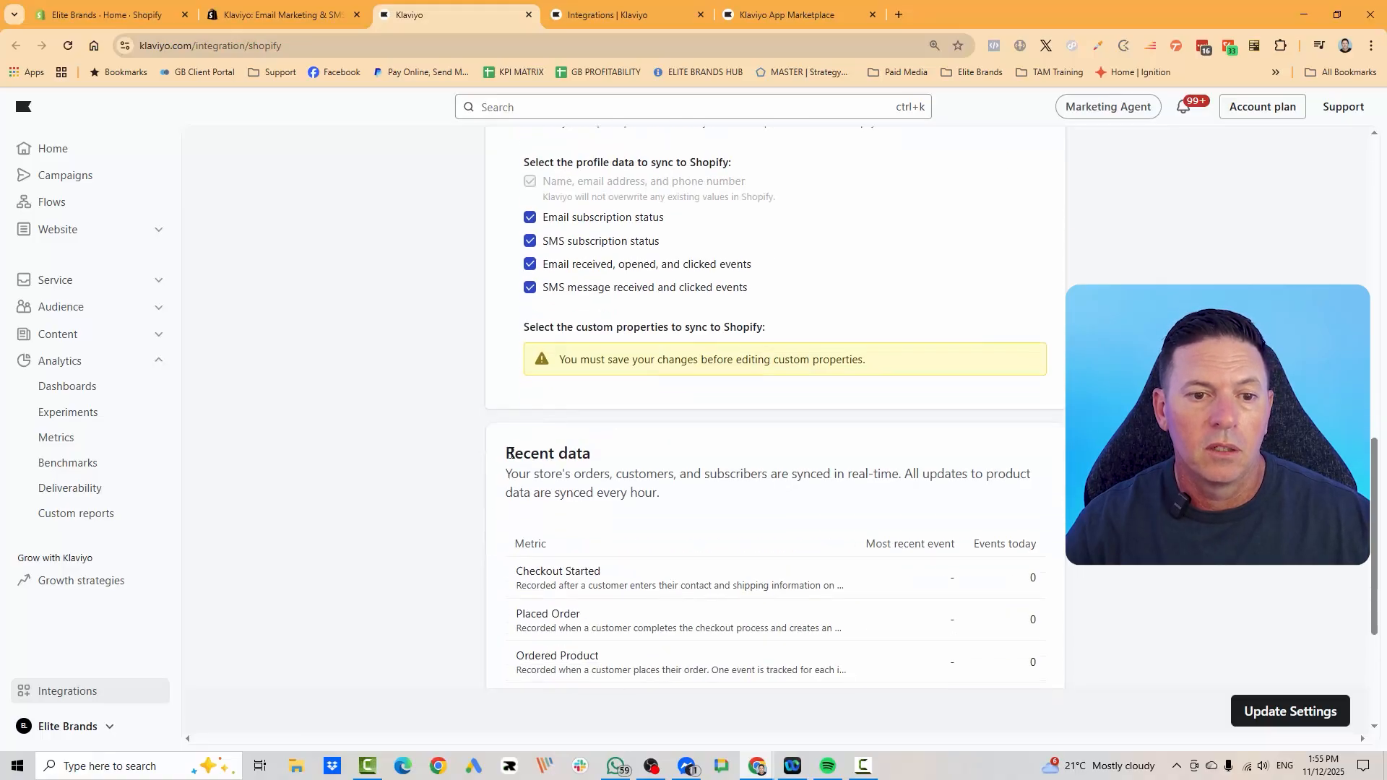
left_click(1256, 713)
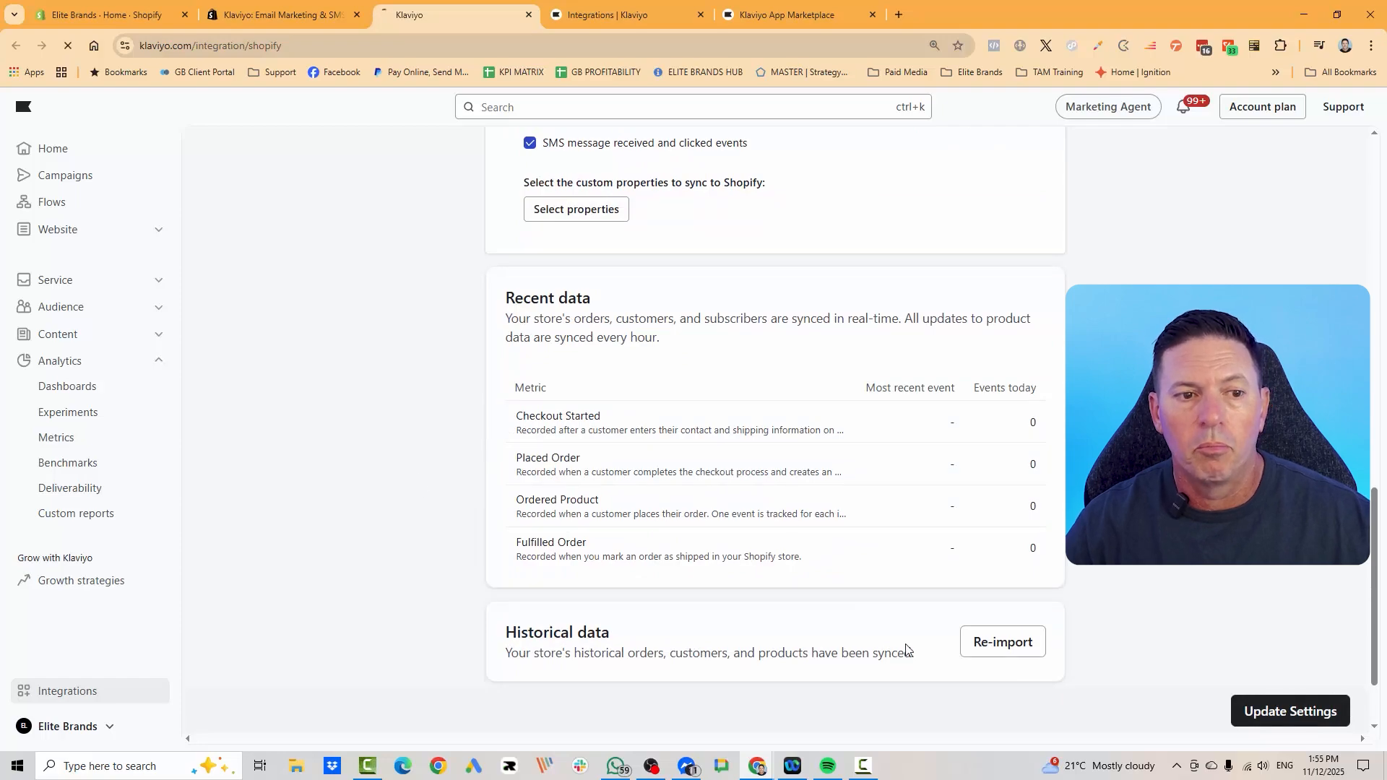
scroll(475, 423, "up", 10)
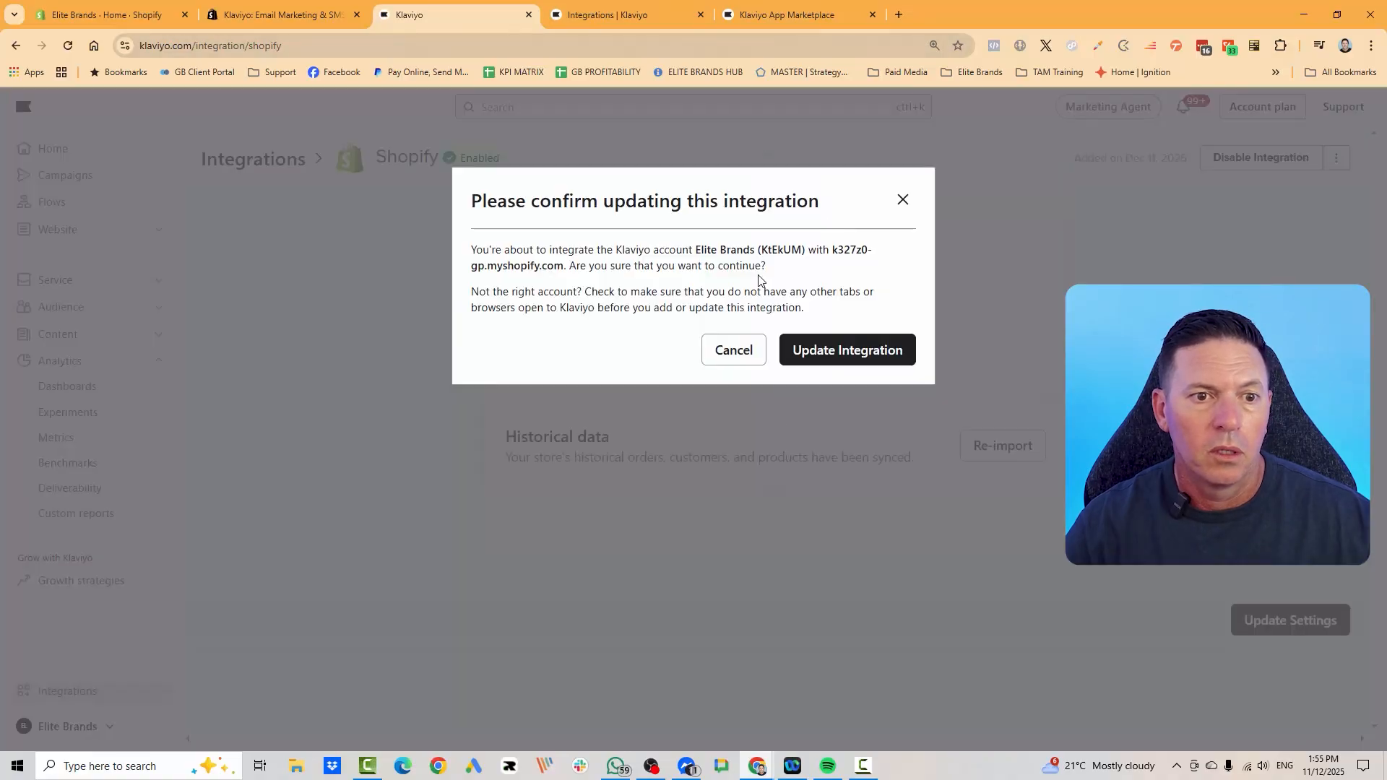
left_click(860, 351)
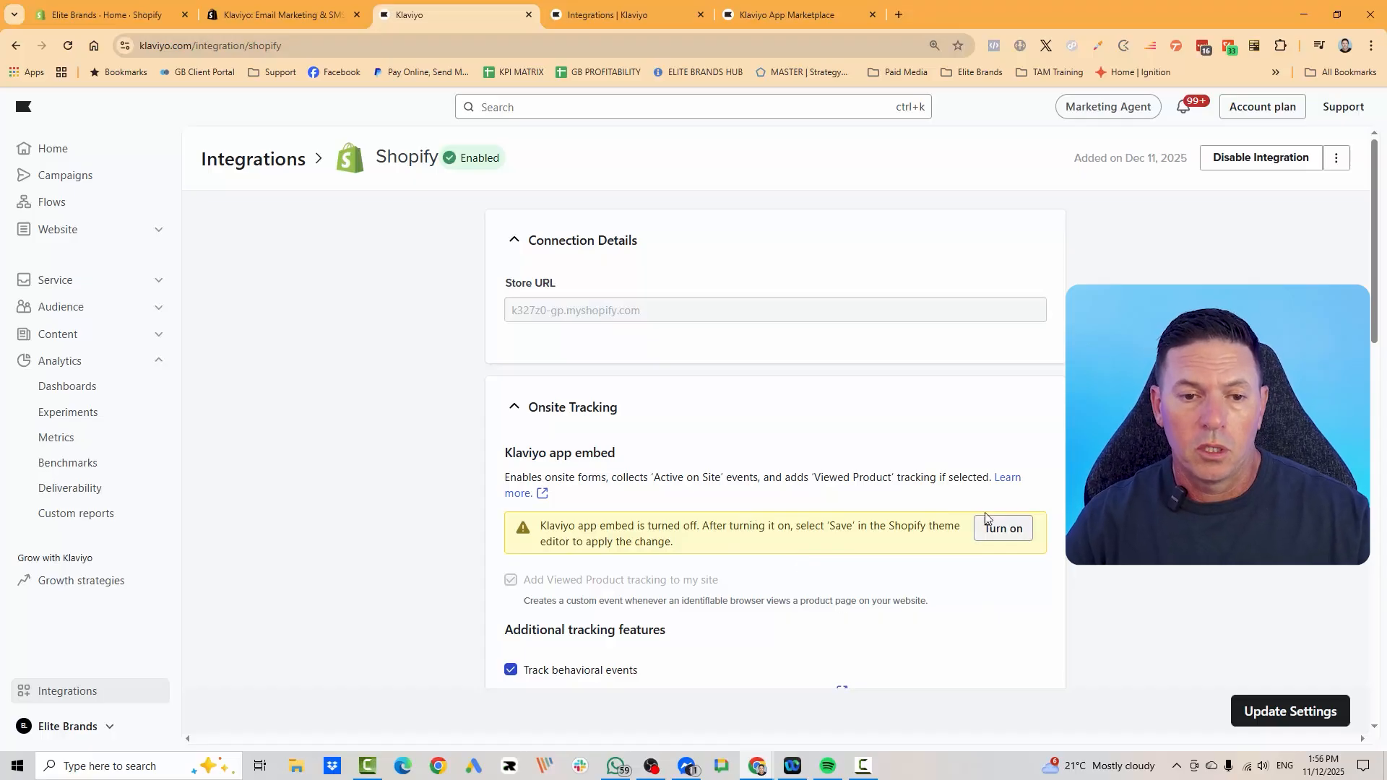
Turn on the Klaviyo app embed for the Shopify store and save the Klaviyo Onsite Javascript embed in the live Horizon theme.
left_click(1002, 528)
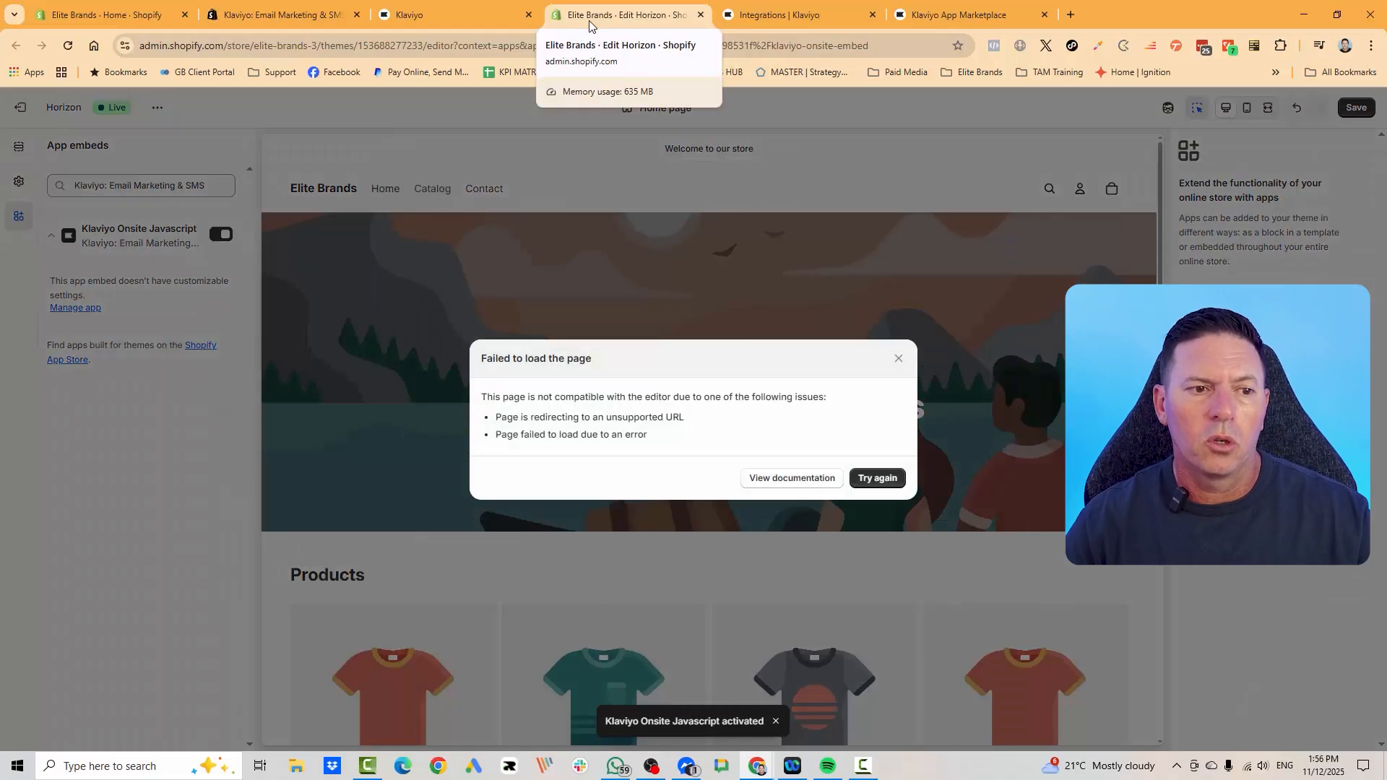
left_click(898, 359)
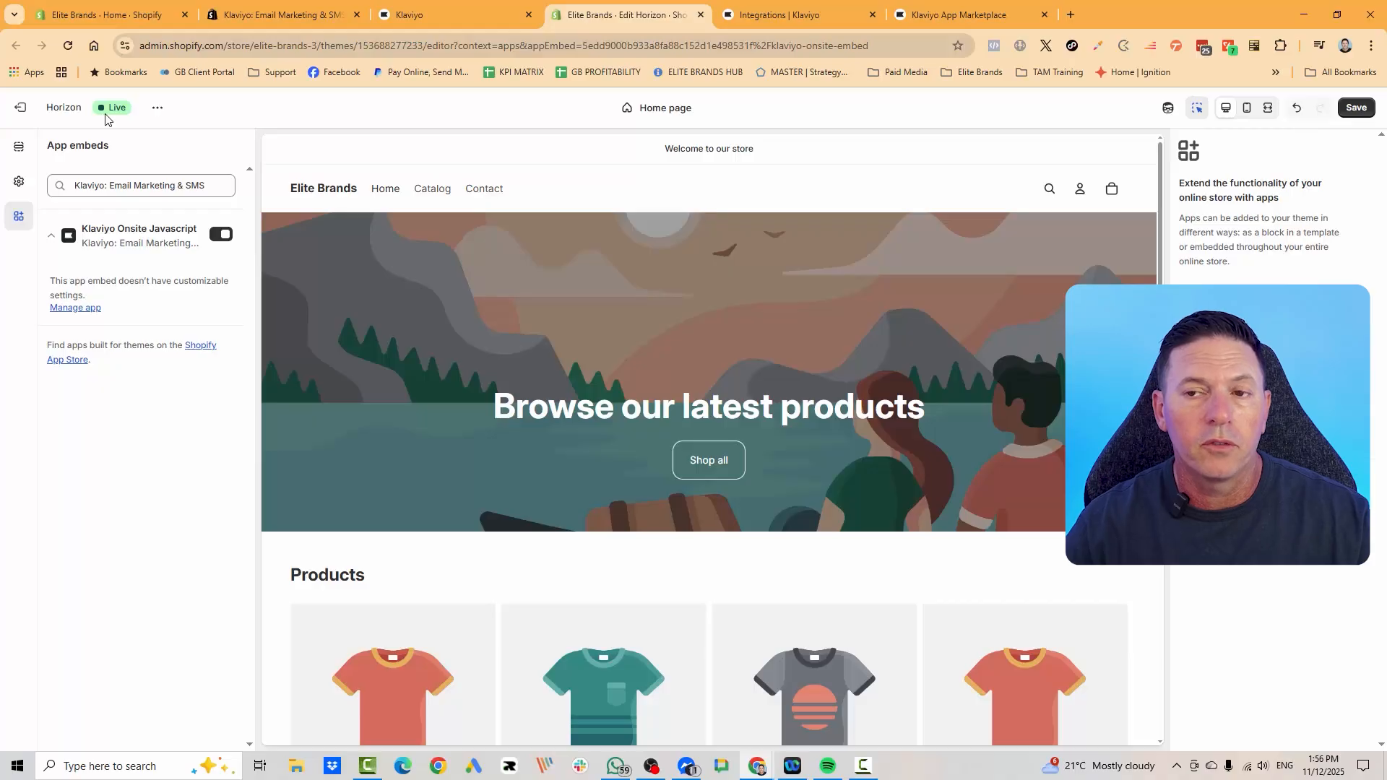
left_click(218, 243)
left_click(221, 241)
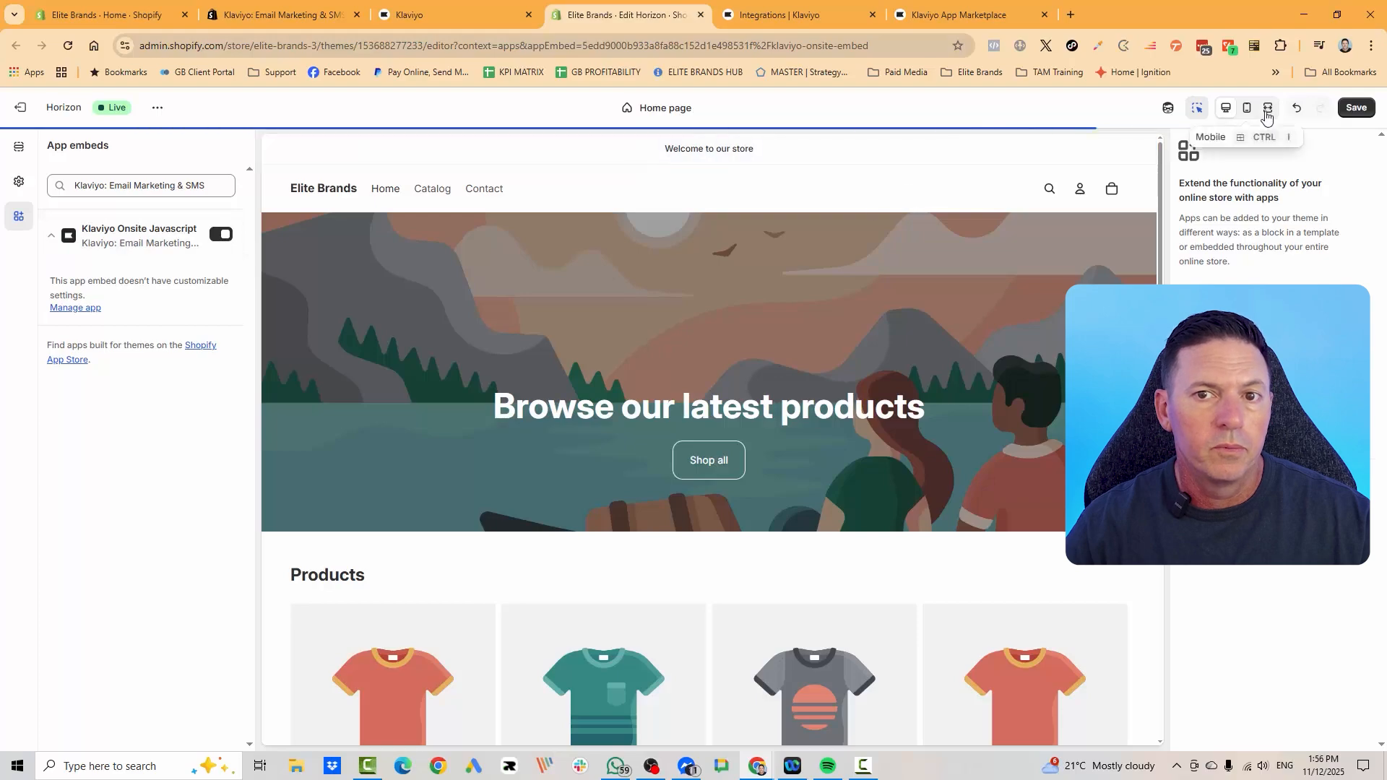
left_click(1355, 110)
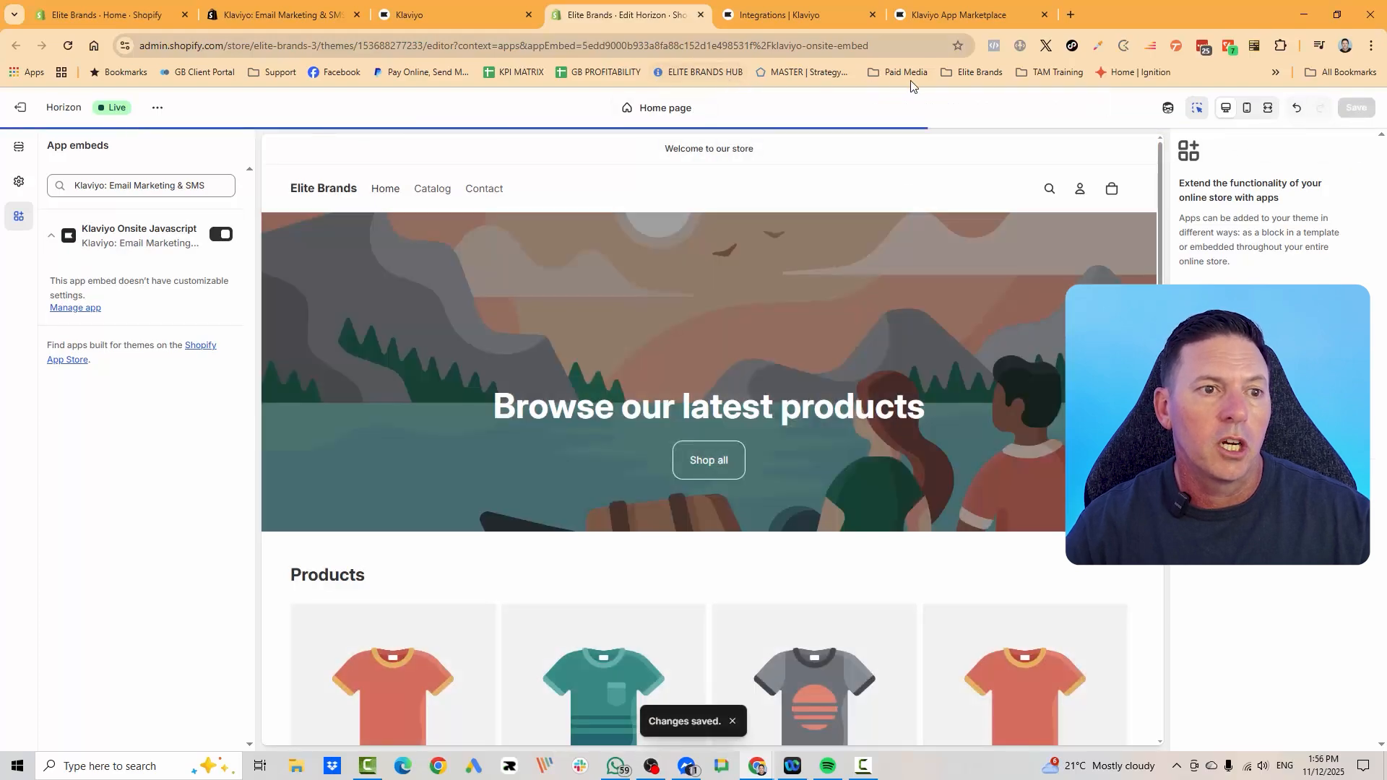
Reload Klaviyo's Shopify integration page and check the app embed status, onsite tracking options, and settings for syncing data from Shopify.
left_click(489, 16)
left_click(67, 45)
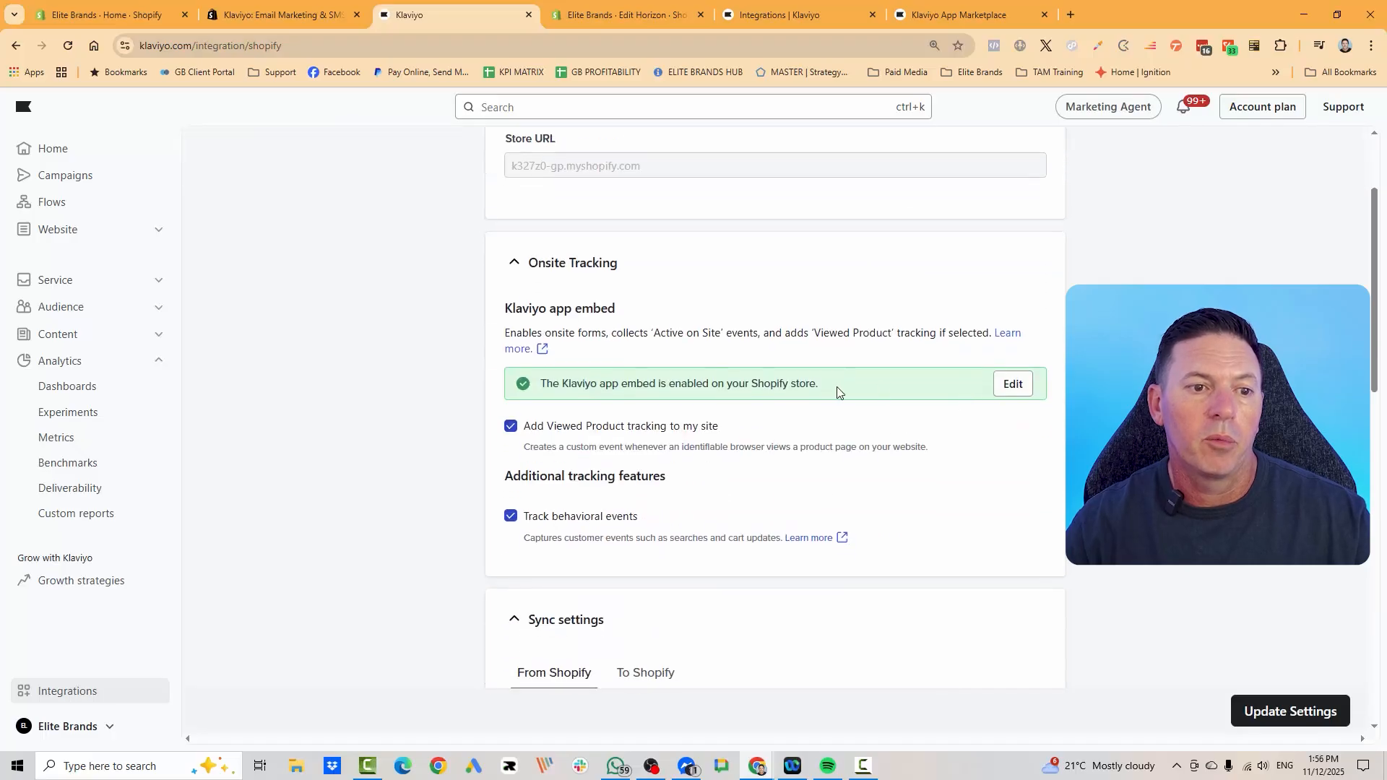
scroll(838, 390, "down", 2)
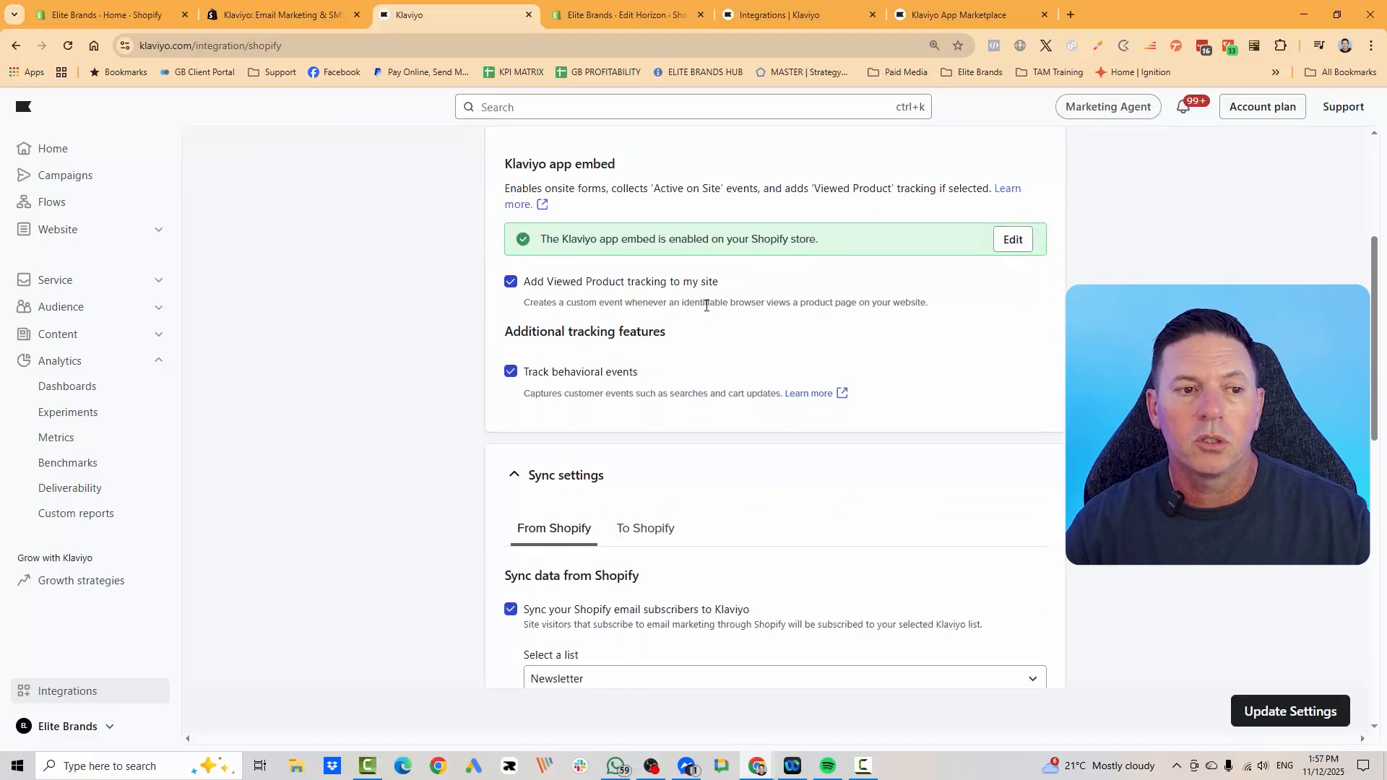
scroll(650, 311, "down", 1)
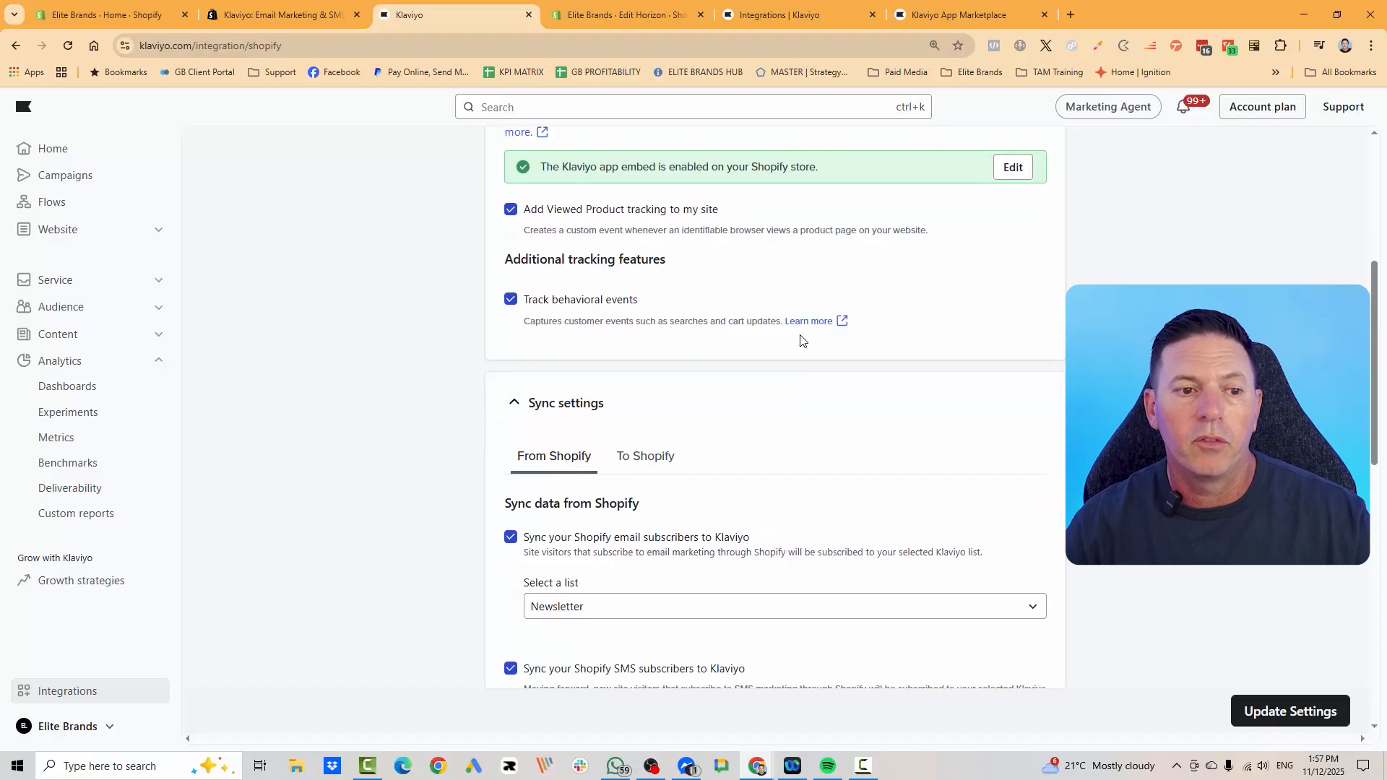
scroll(746, 419, "down", 3)
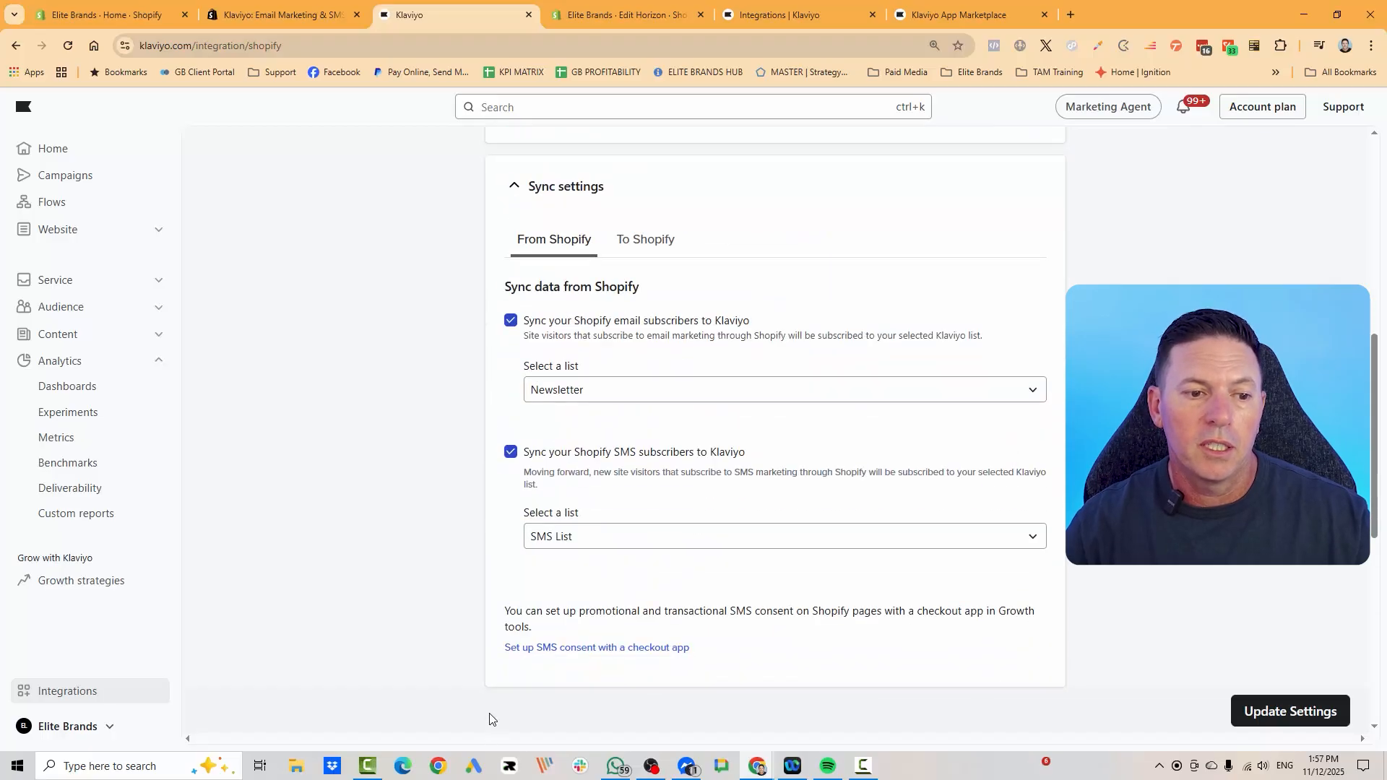
Review the settings for syncing data to Shopify, then update the integration settings and confirm the update.
scroll(498, 660, "up", 3)
left_click(643, 462)
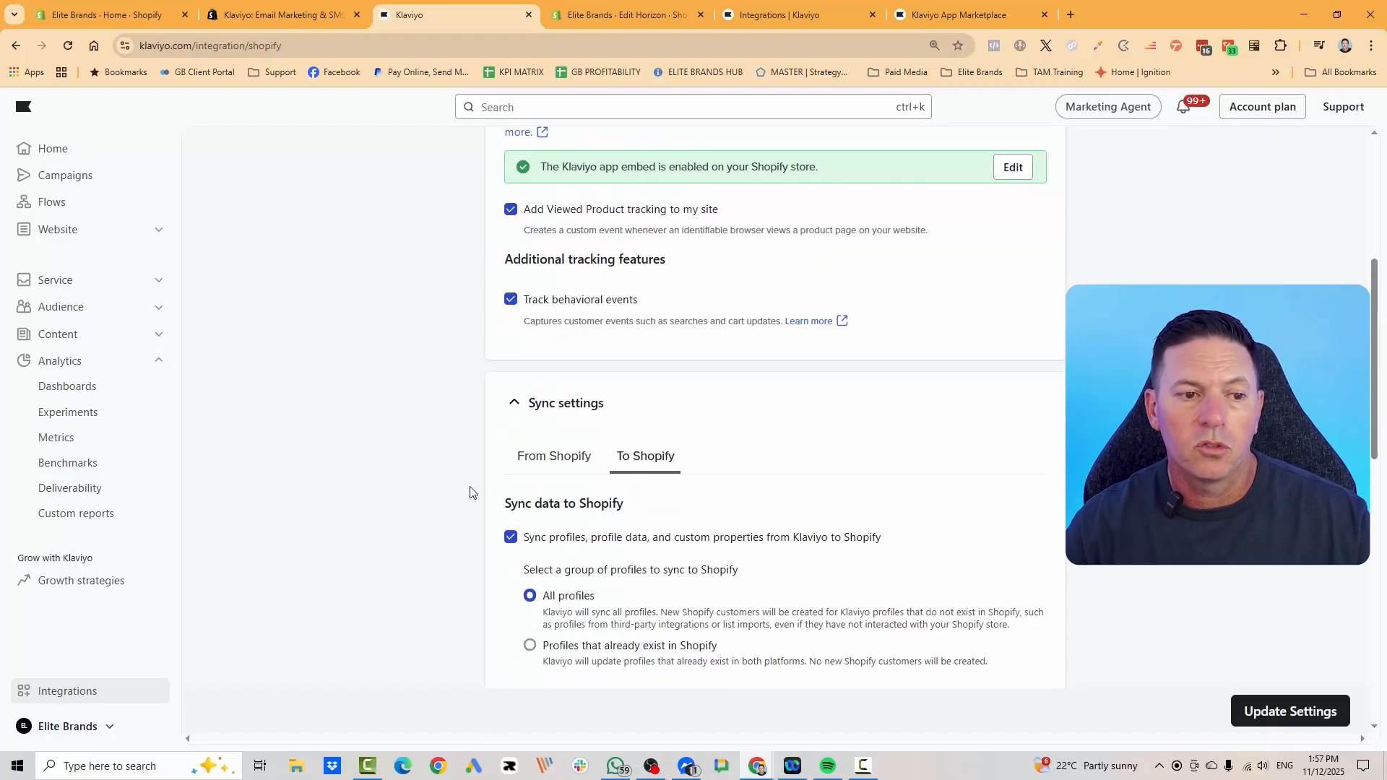
scroll(491, 369, "down", 3)
scroll(466, 448, "down", 1)
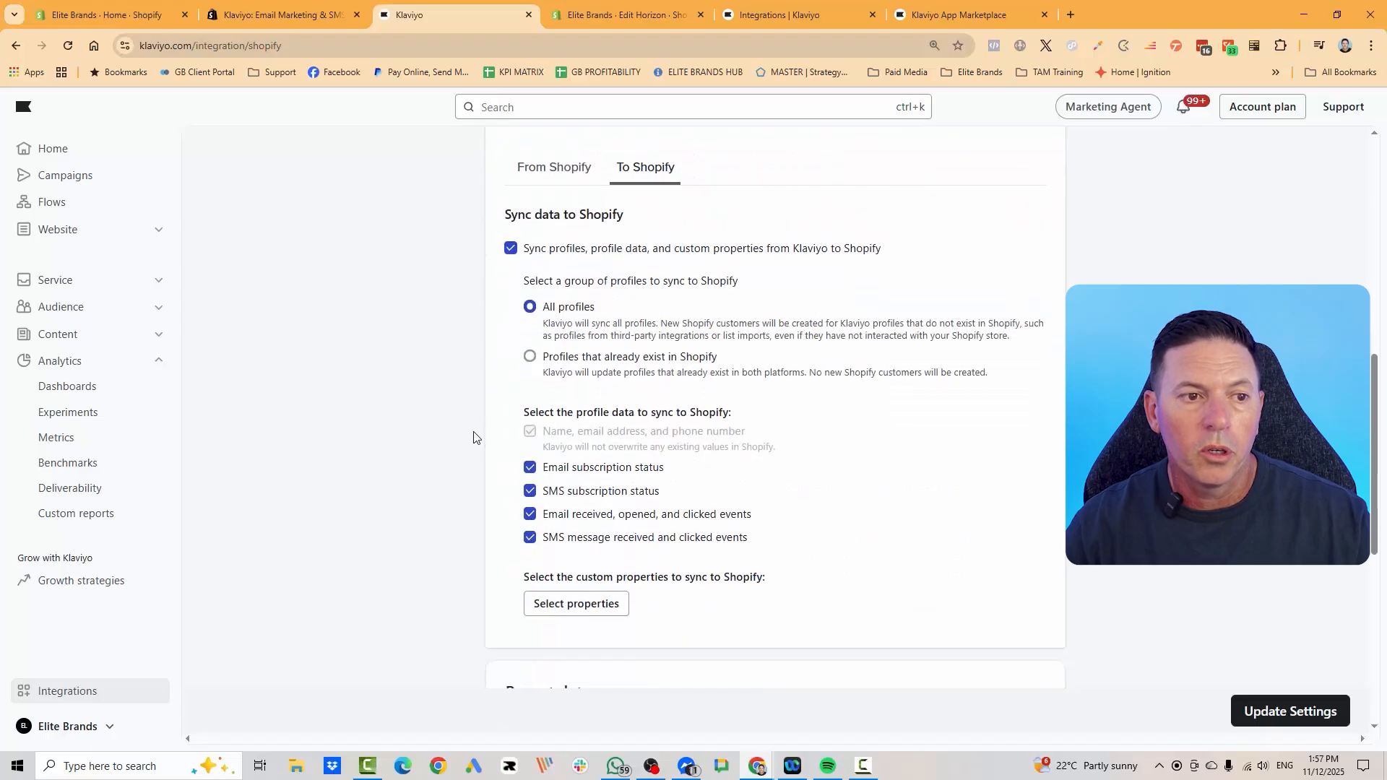
scroll(518, 365, "down", 2)
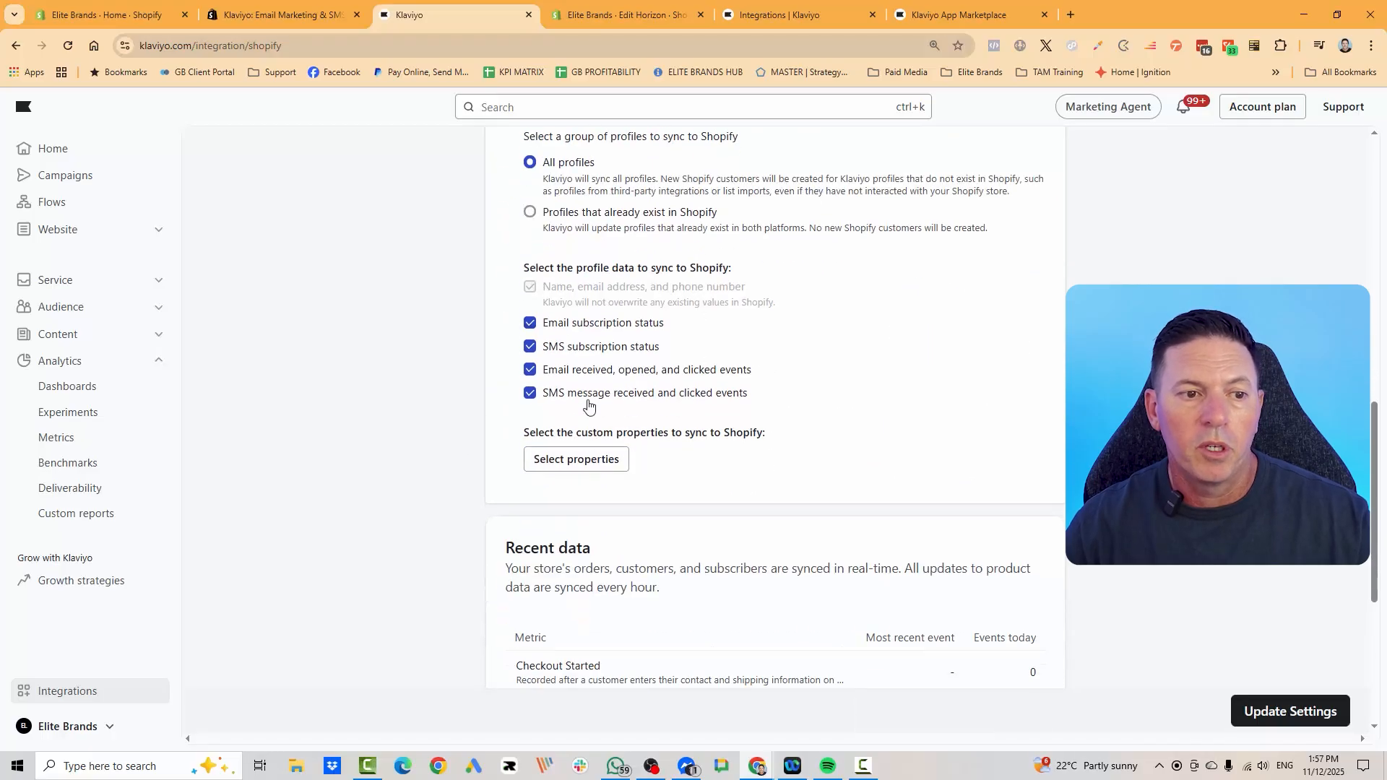
scroll(913, 419, "down", 5)
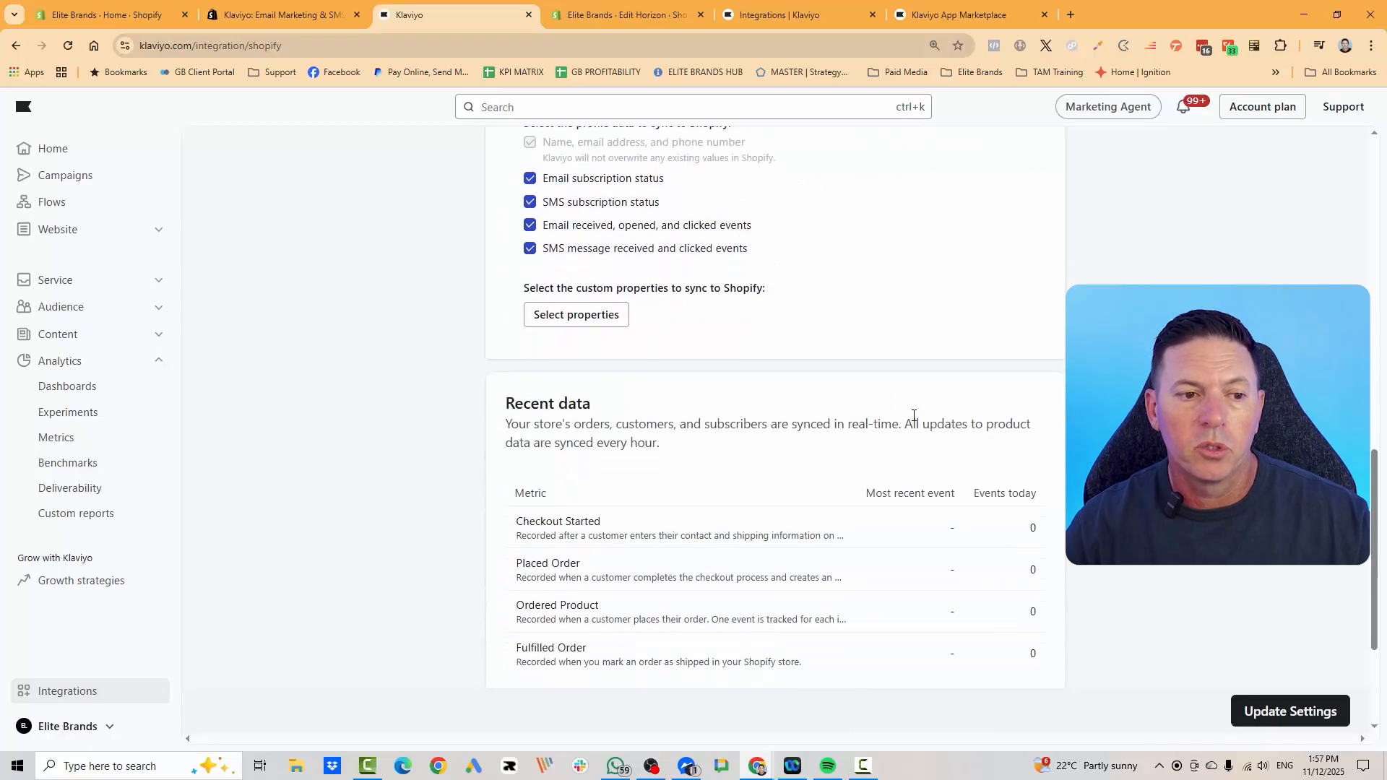
left_click(1264, 716)
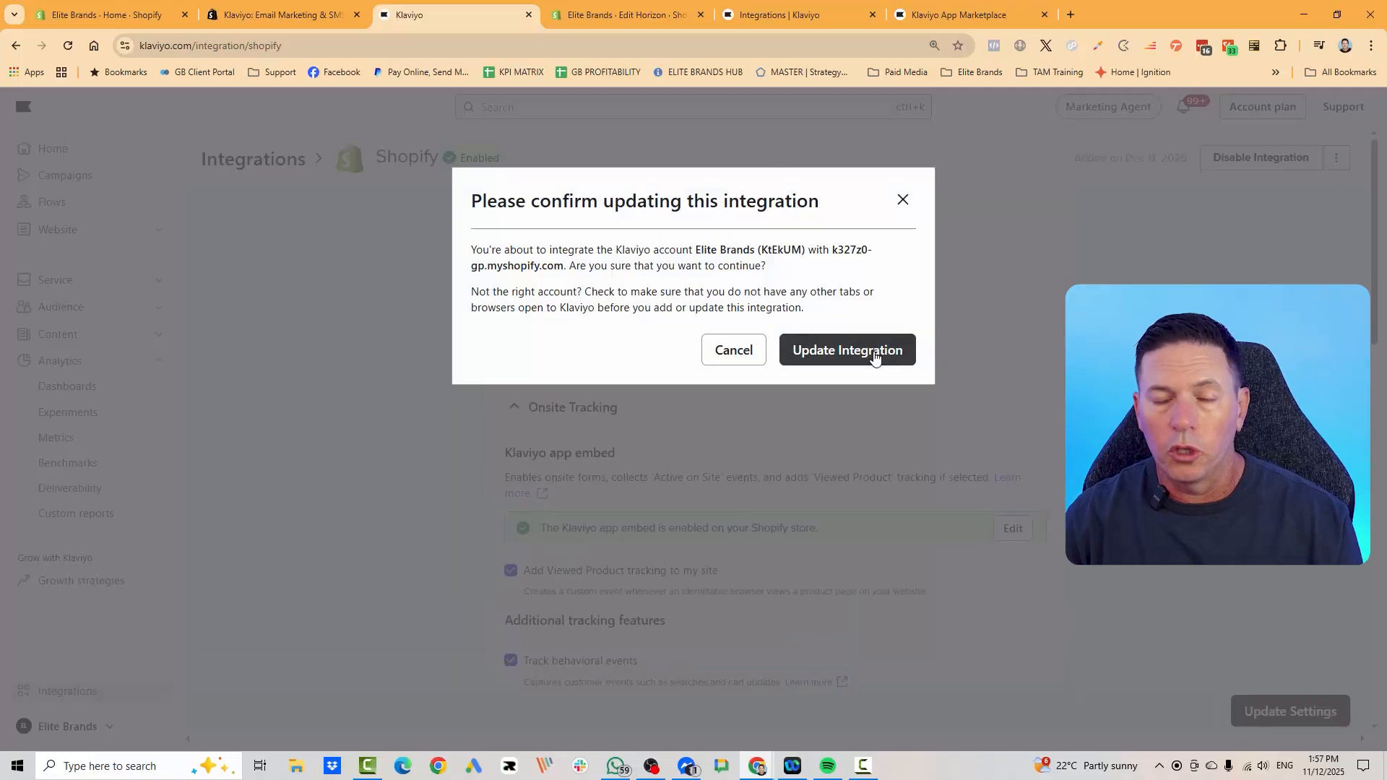
left_click(875, 350)
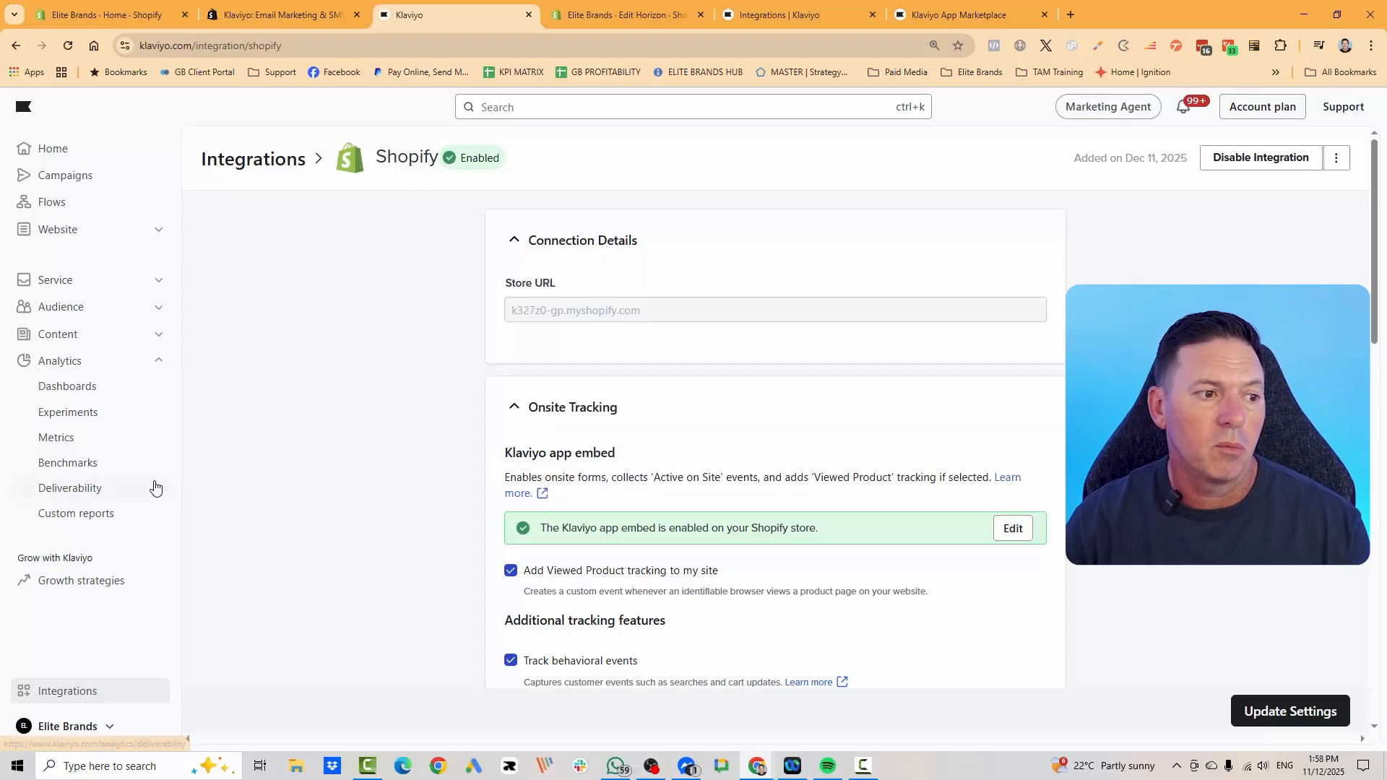
Open the Klaviyo analytics metrics and examine the Active on Site and Added to Cart charts for recorded events.
left_click(46, 443)
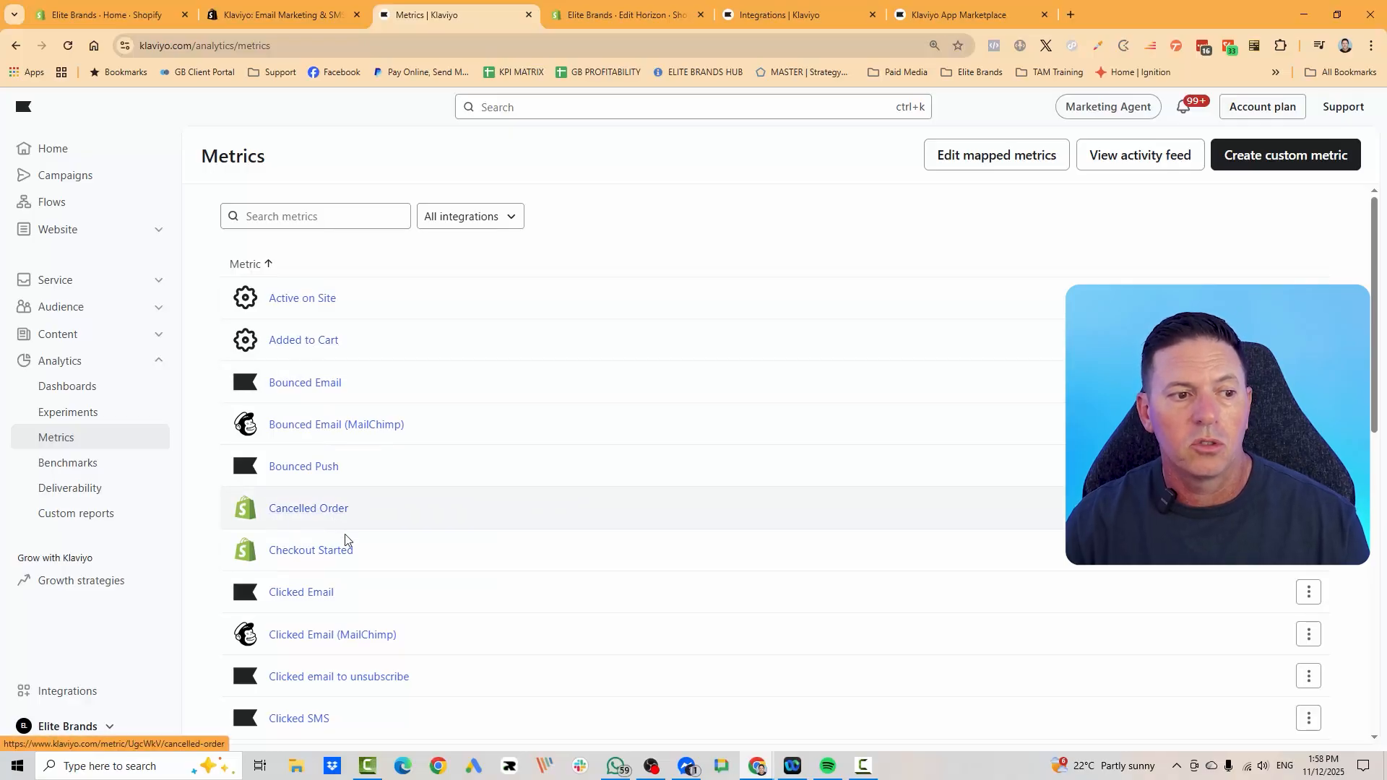
left_click(304, 309)
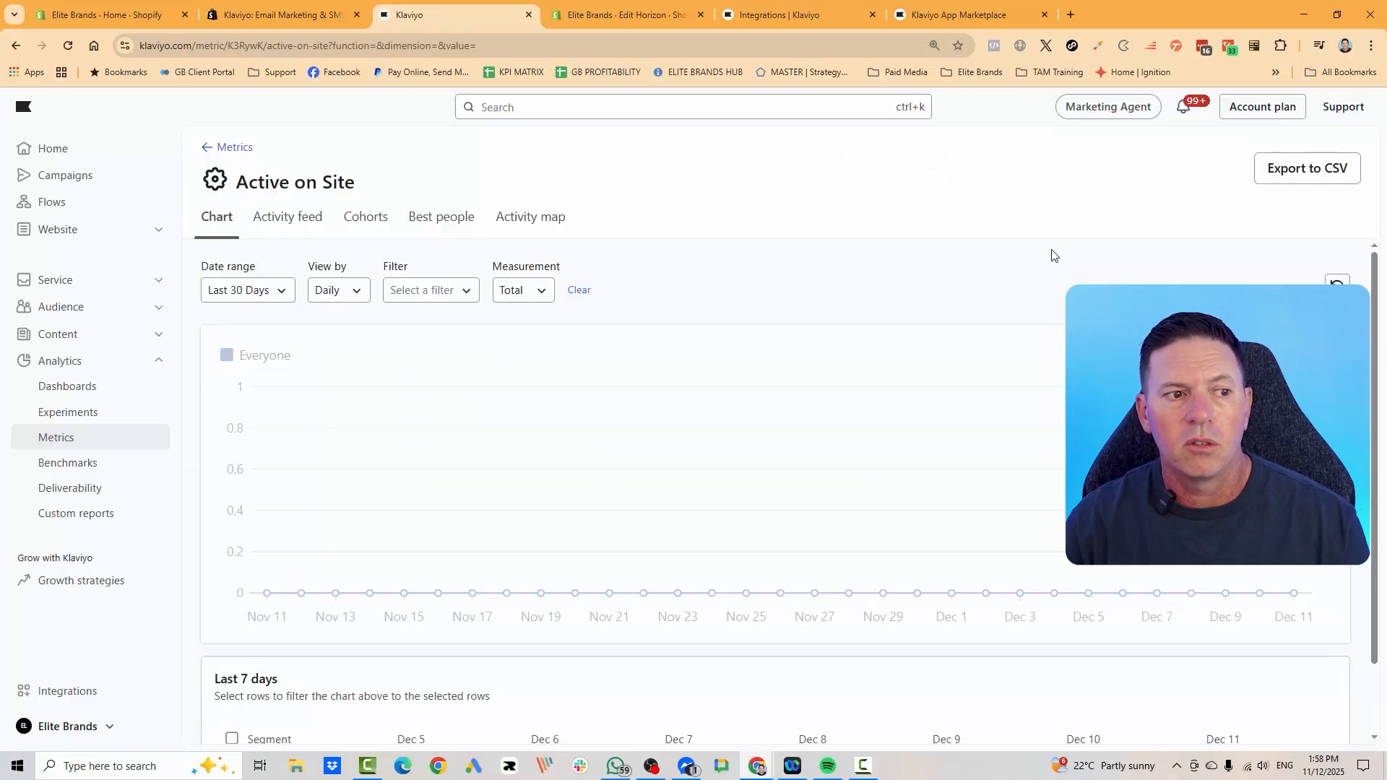
scroll(884, 494, "down", 1)
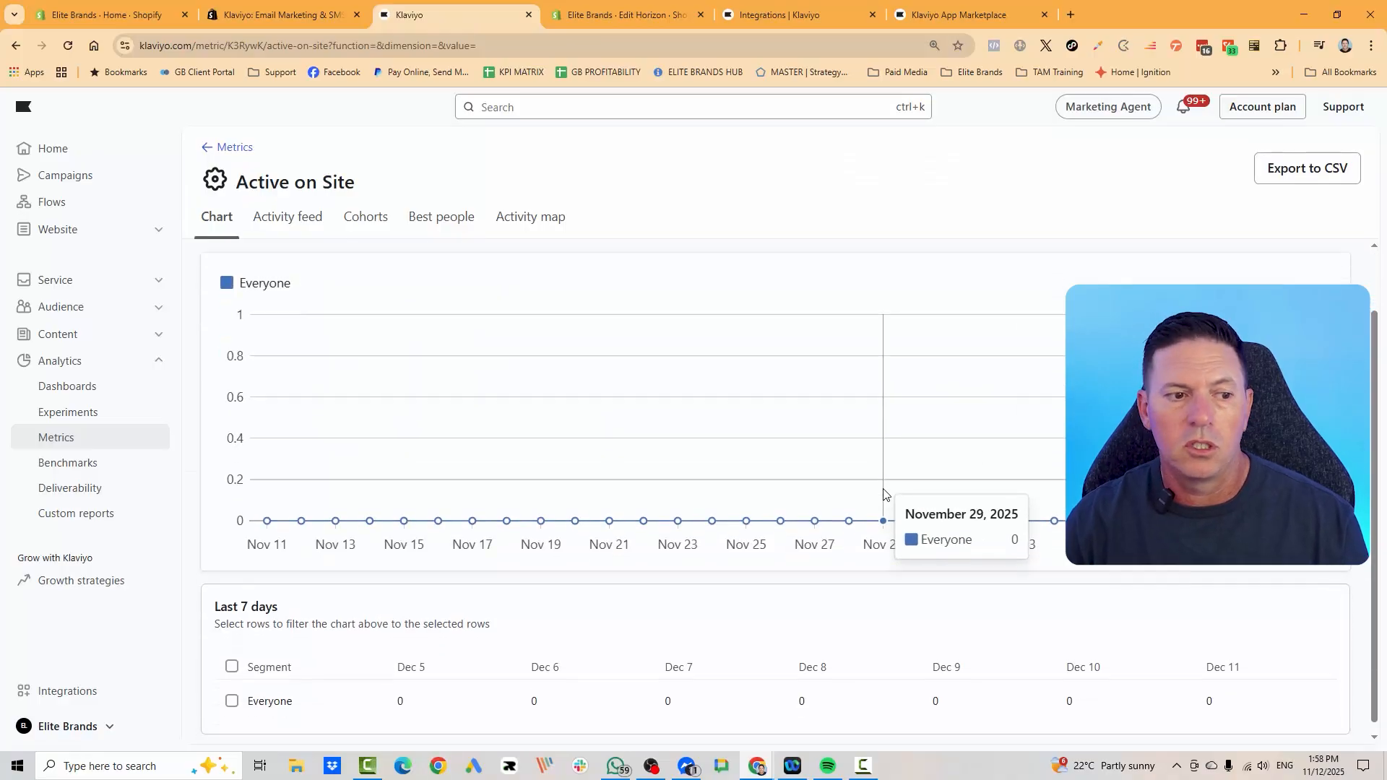
scroll(706, 588, "down", 1)
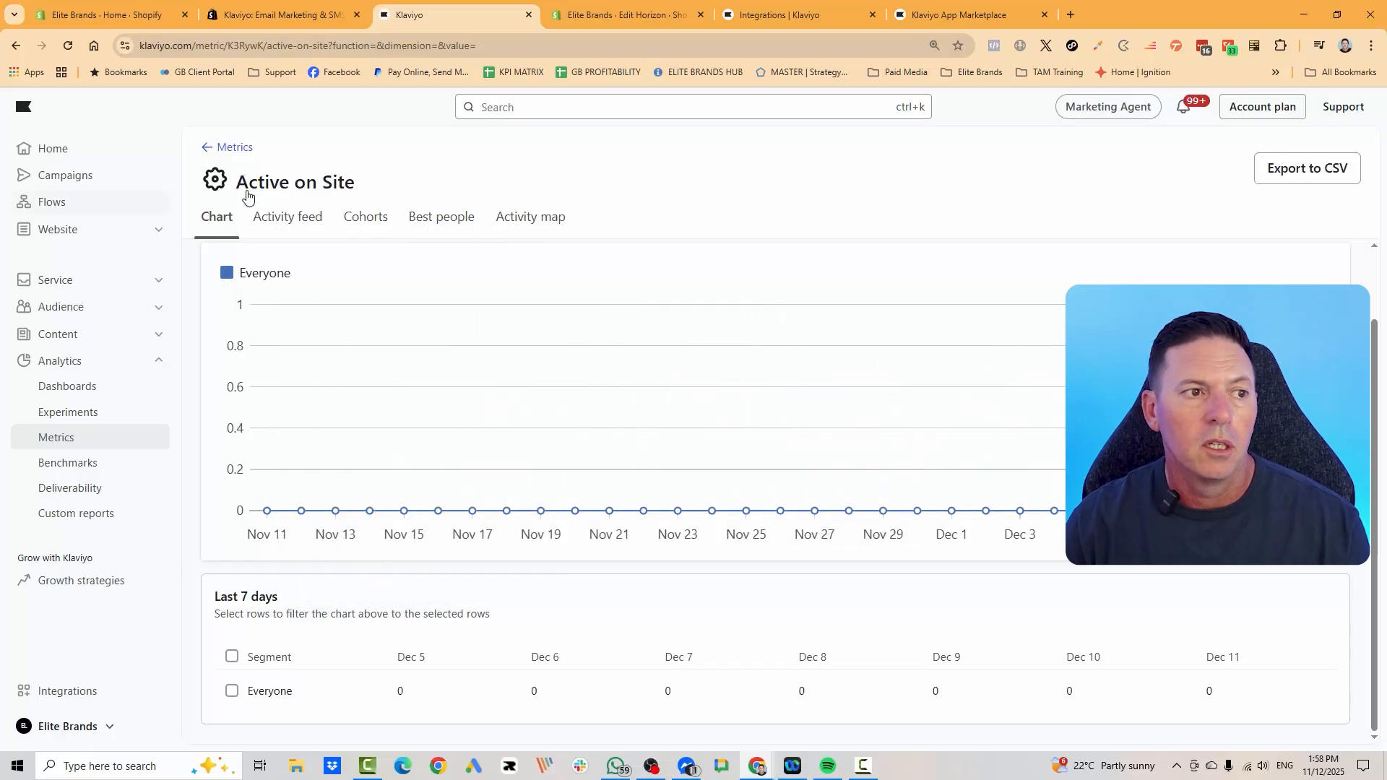
left_click(223, 149)
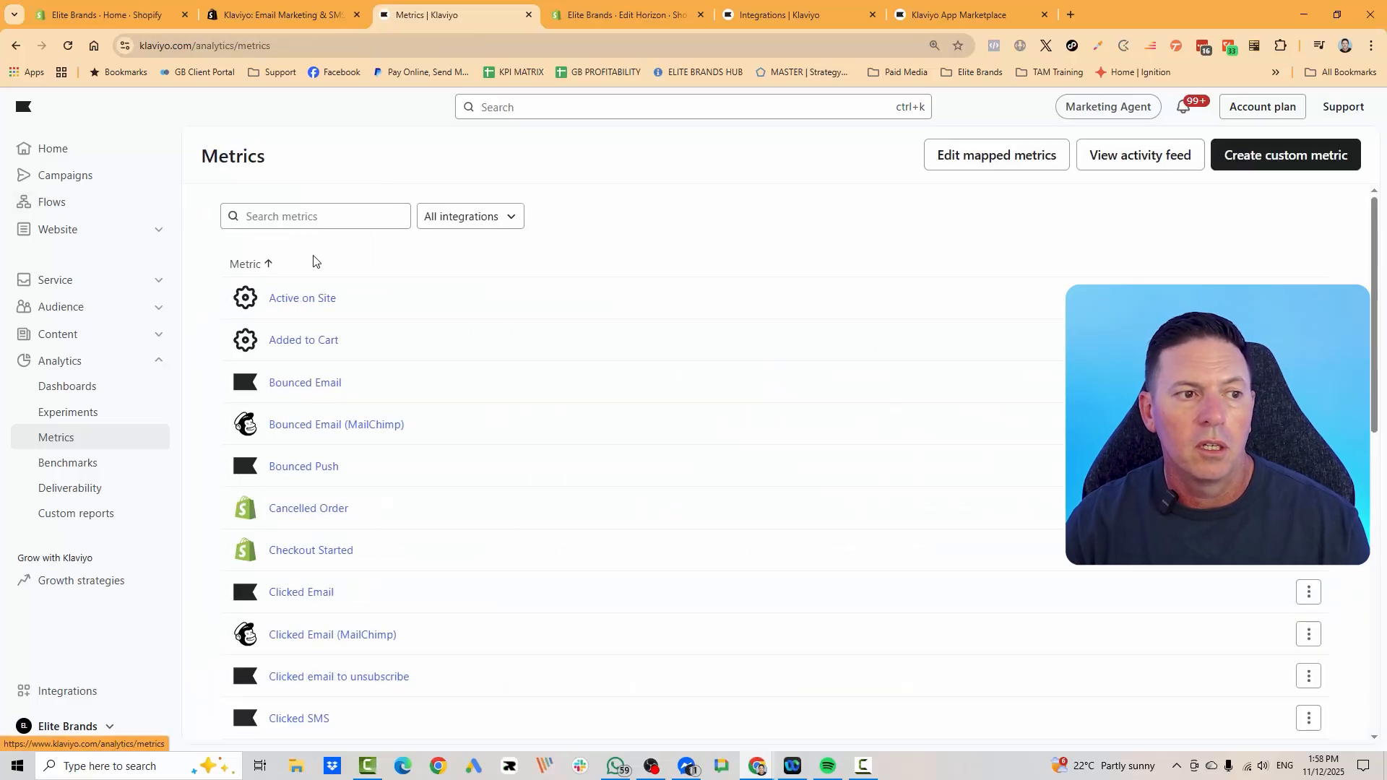
left_click(313, 351)
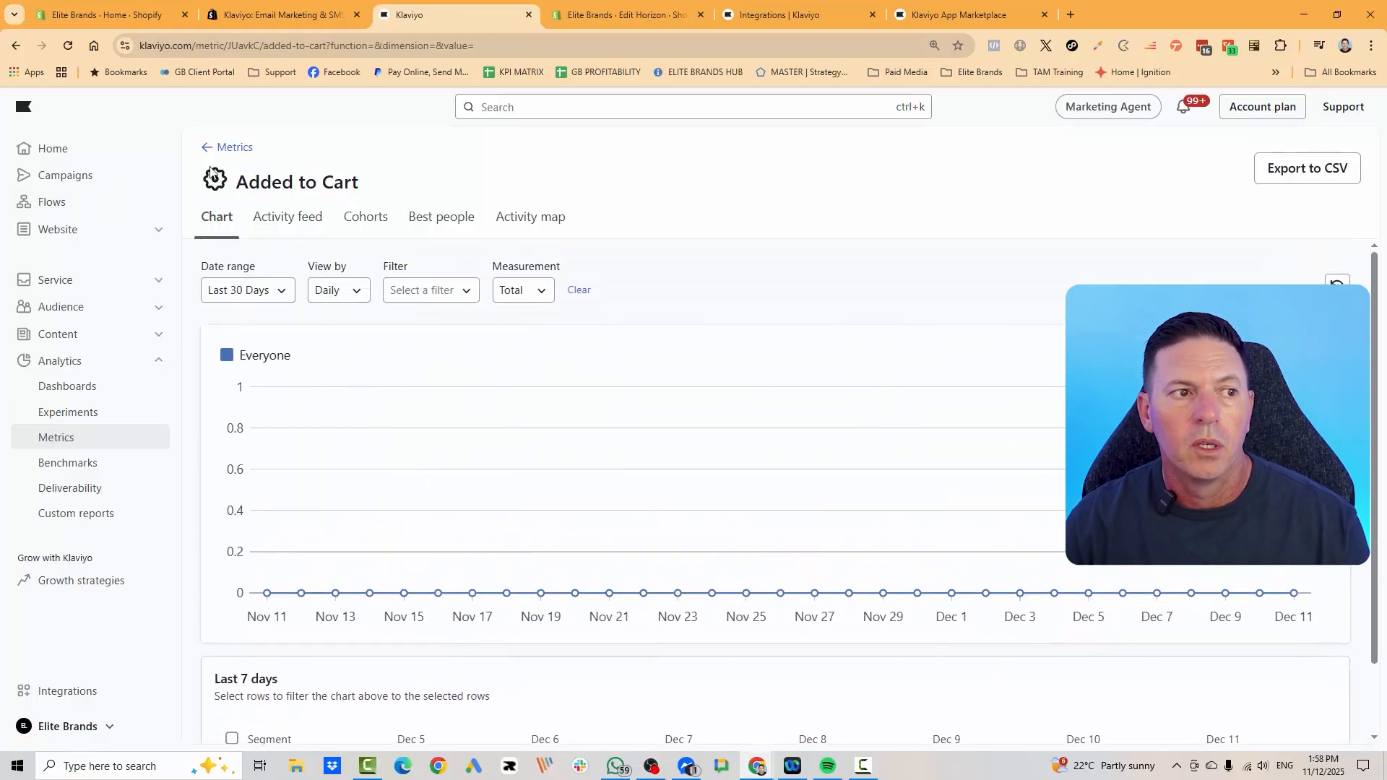
left_click(226, 149)
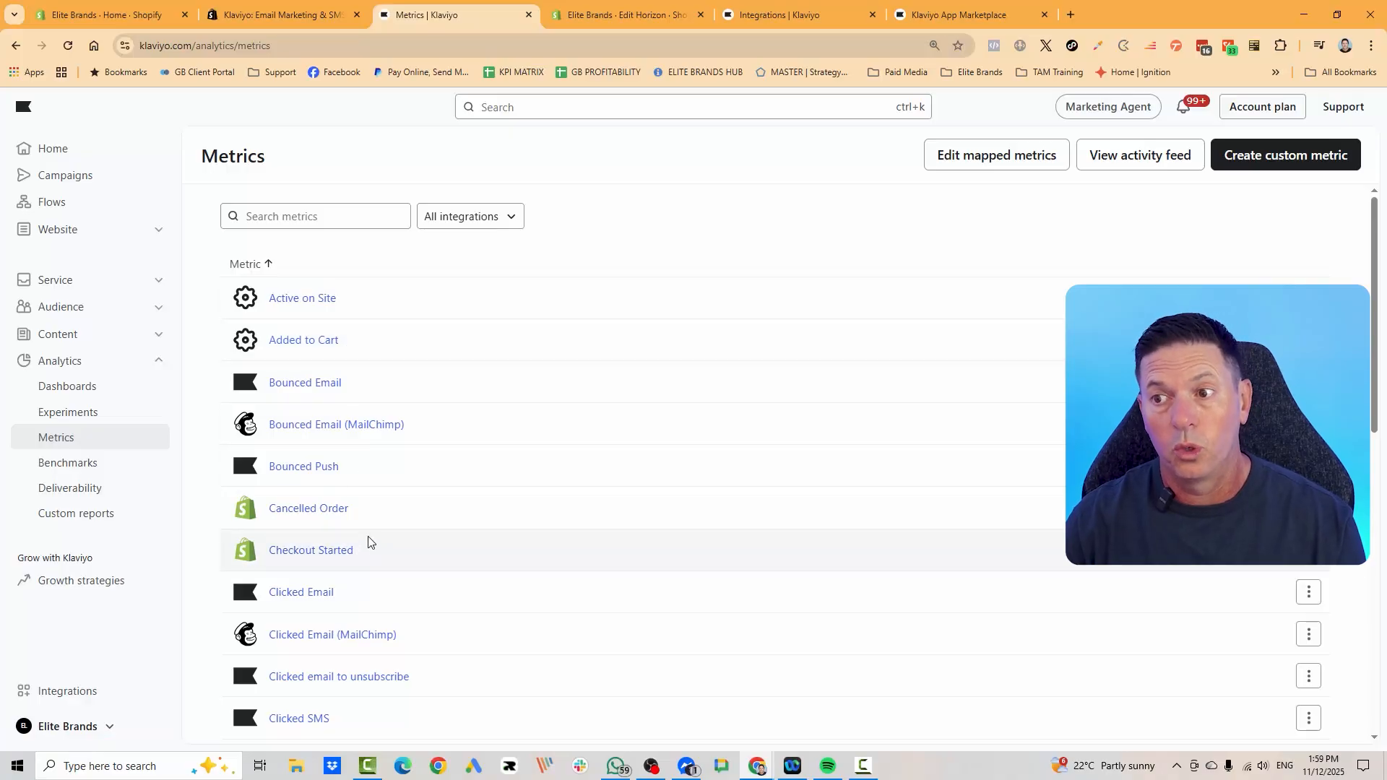
Look through the metrics list for the Shopify metrics, such as checkout started, fulfilled order, ordered product, and placed order.
scroll(454, 506, "down", 6)
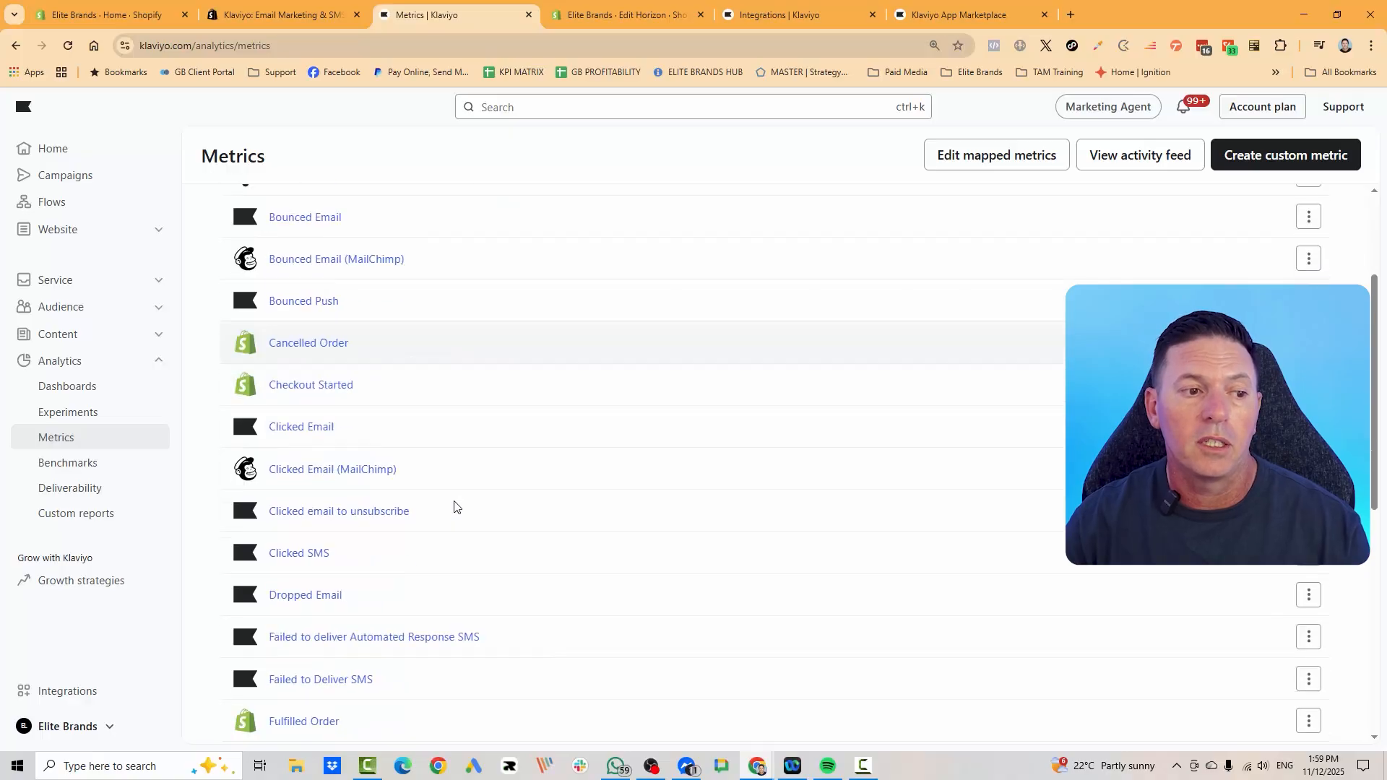
scroll(454, 506, "down", 4)
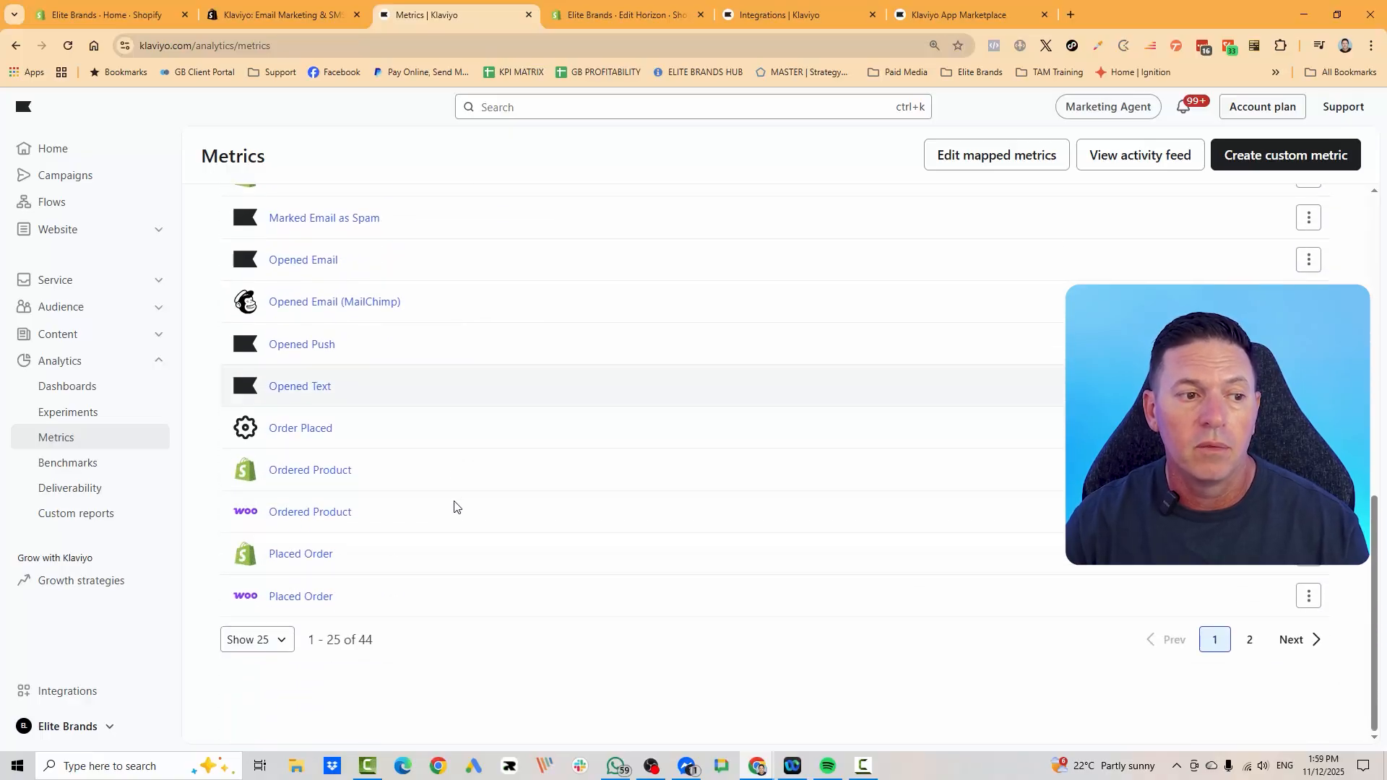
scroll(455, 506, "up", 10)
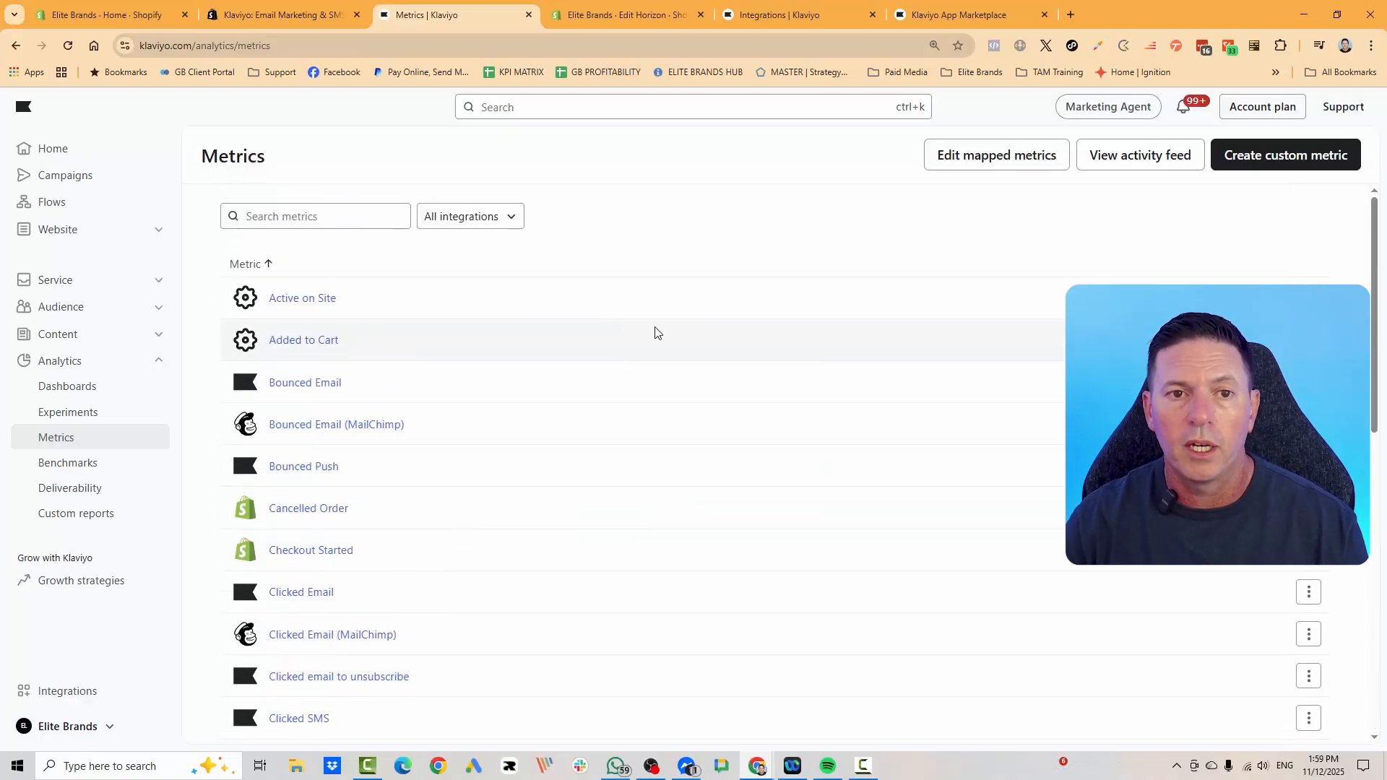